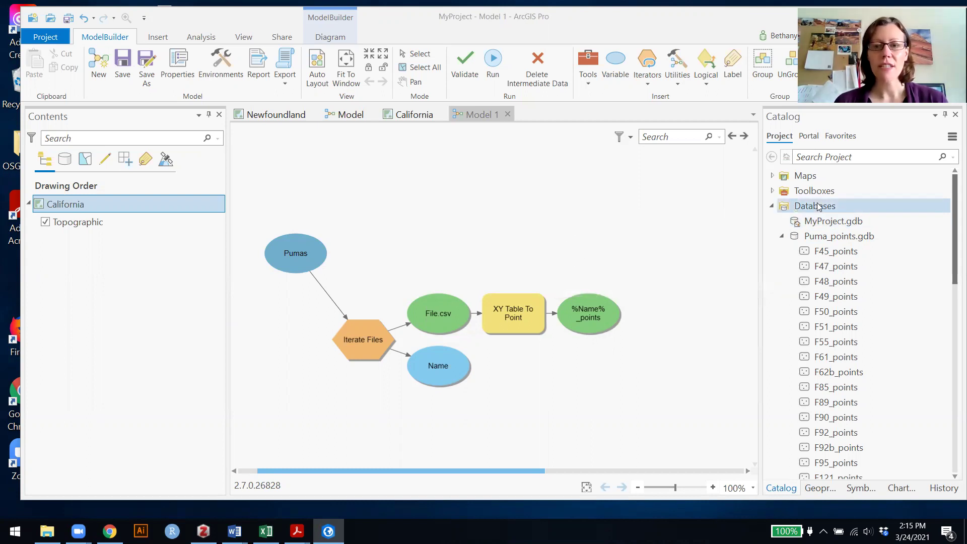
Step: Open the Databases options in Catalog and close them without choosing anything
right_click(818, 206)
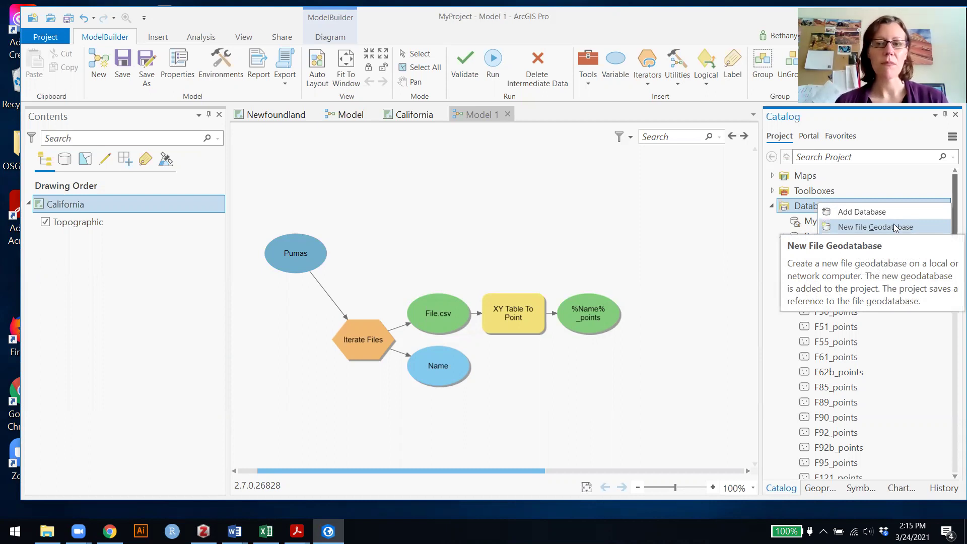
click(852, 228)
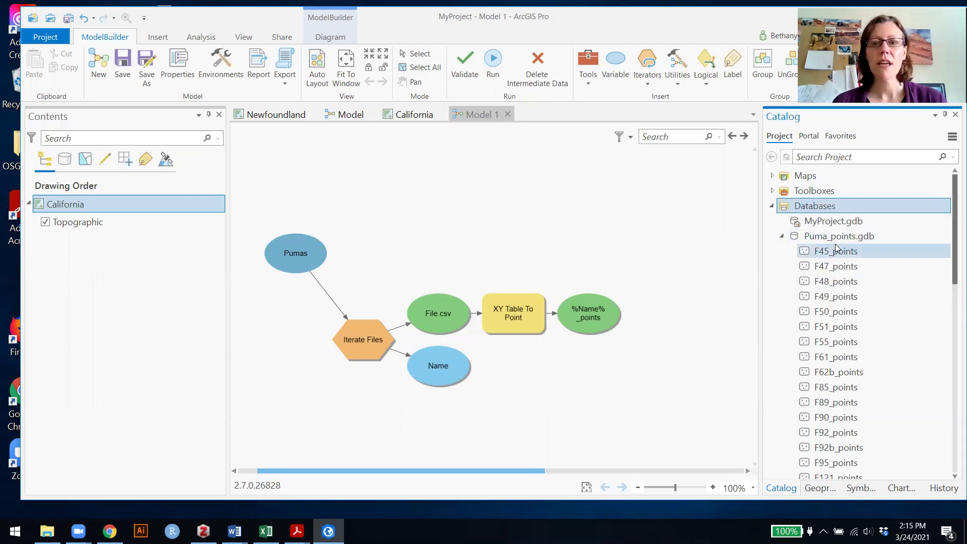
mouse_move(843, 237)
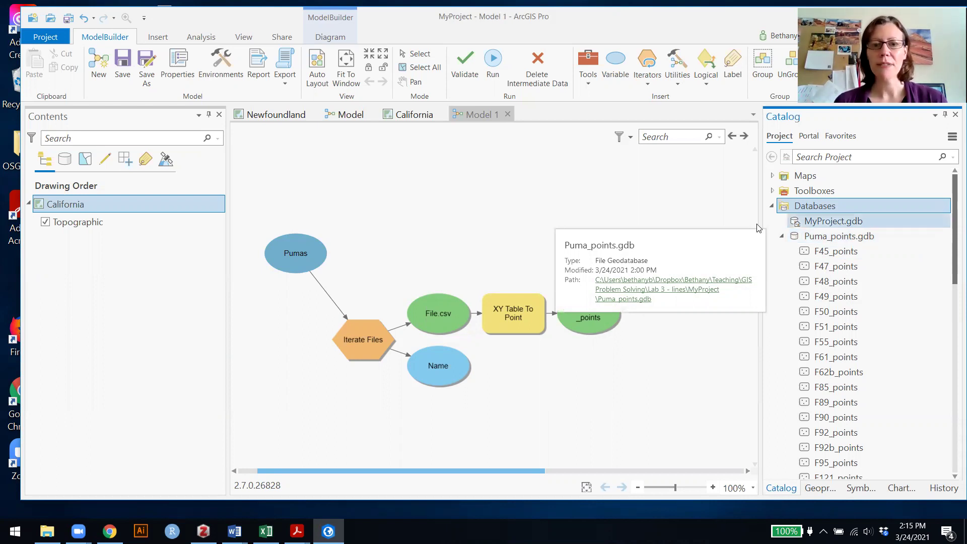
mouse_move(514, 315)
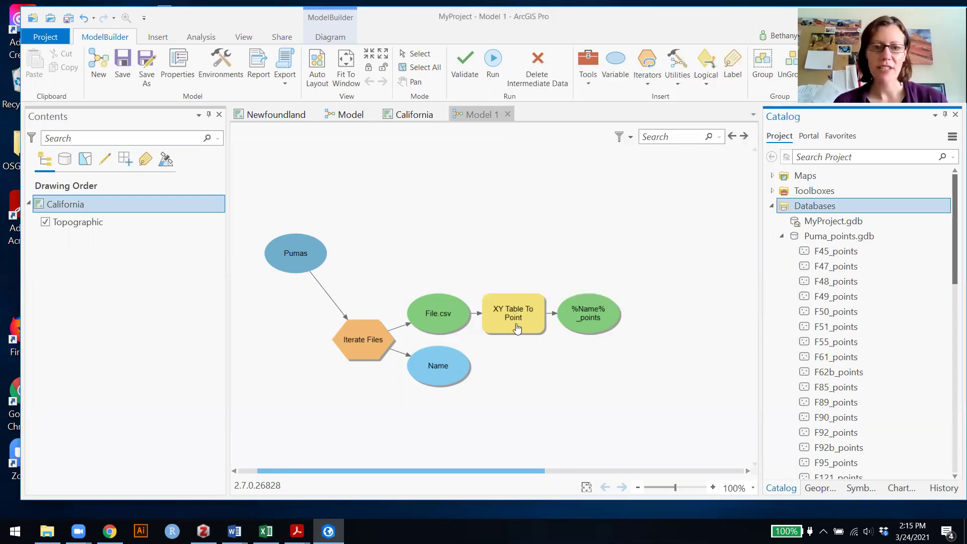
Step: Save the XY Table To Point output as %Name%_points in Puma_points.gdb and confirm
double_click(511, 323)
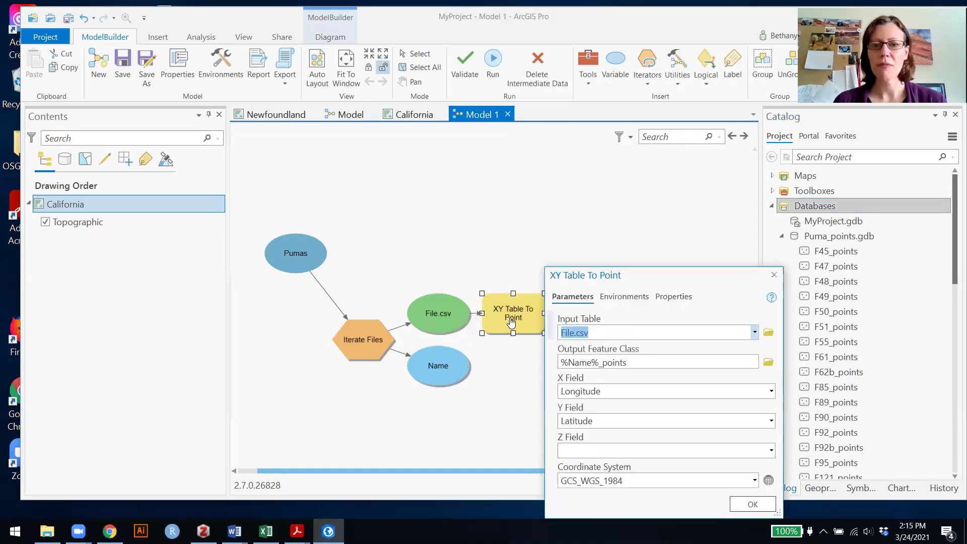
click(768, 362)
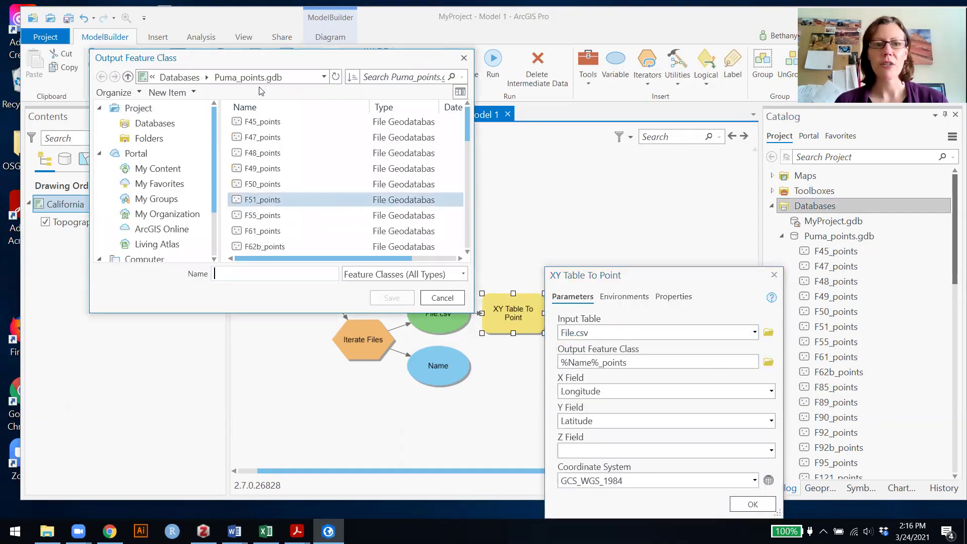
click(184, 77)
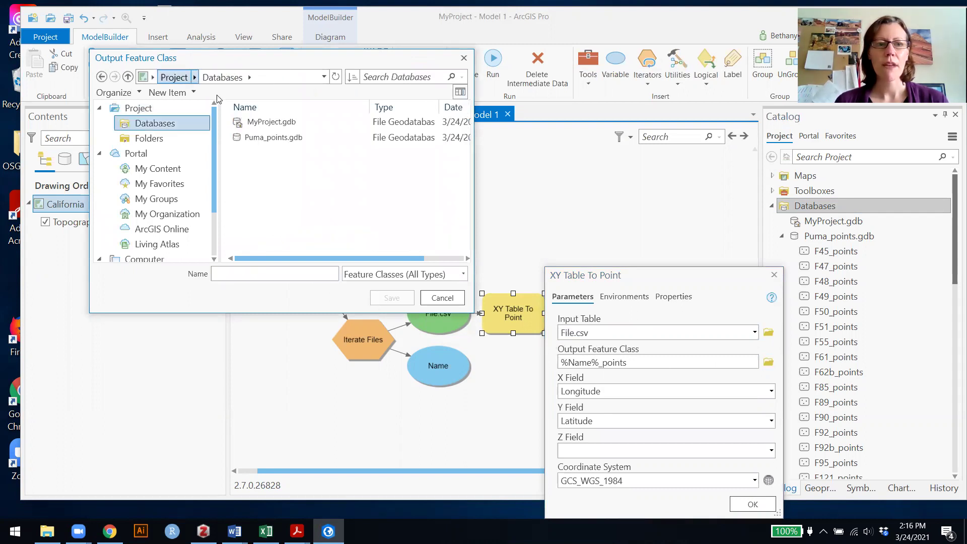
double_click(279, 137)
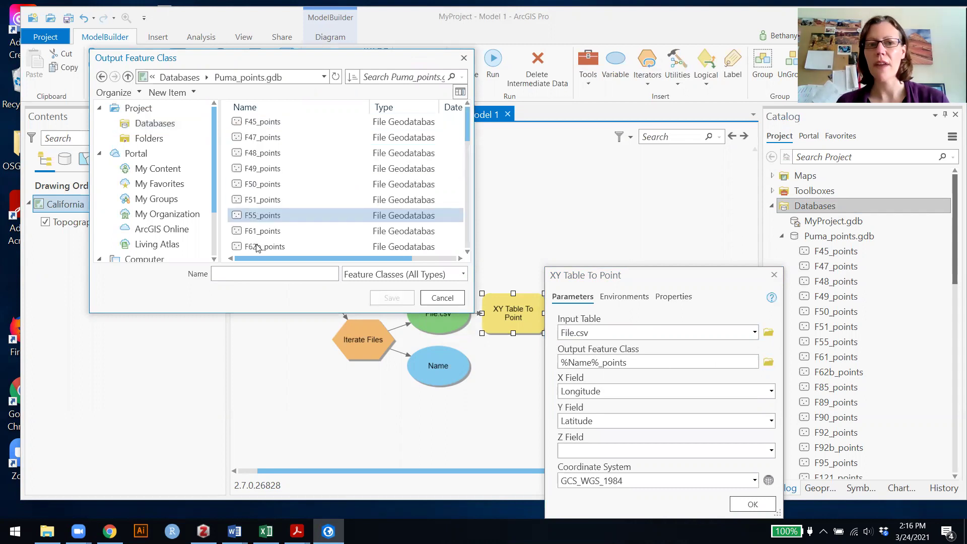
click(260, 272)
text(%Name%_points)
click(401, 303)
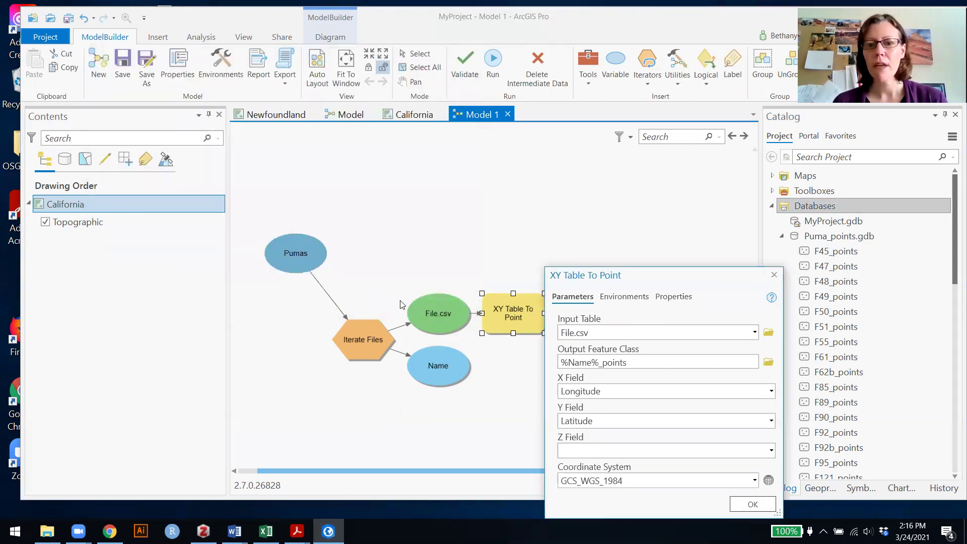
click(745, 503)
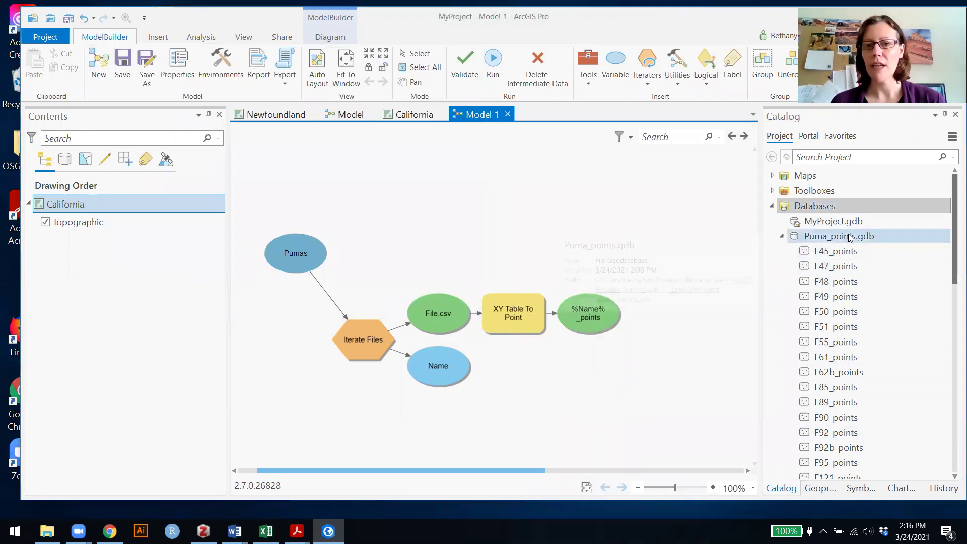
Step: Search the geoprocessing tools for 'merge' and open the Merge tool
click(820, 488)
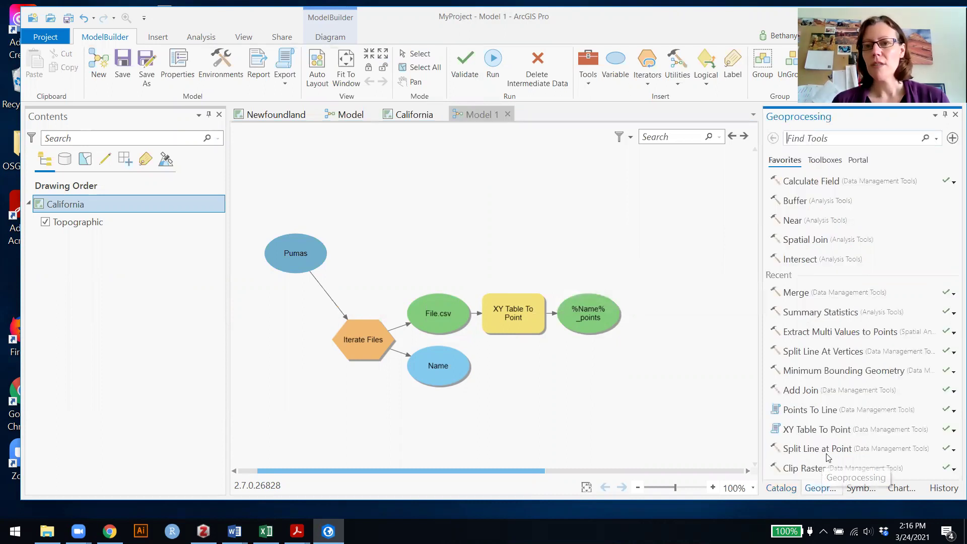
click(838, 138)
text(merge)
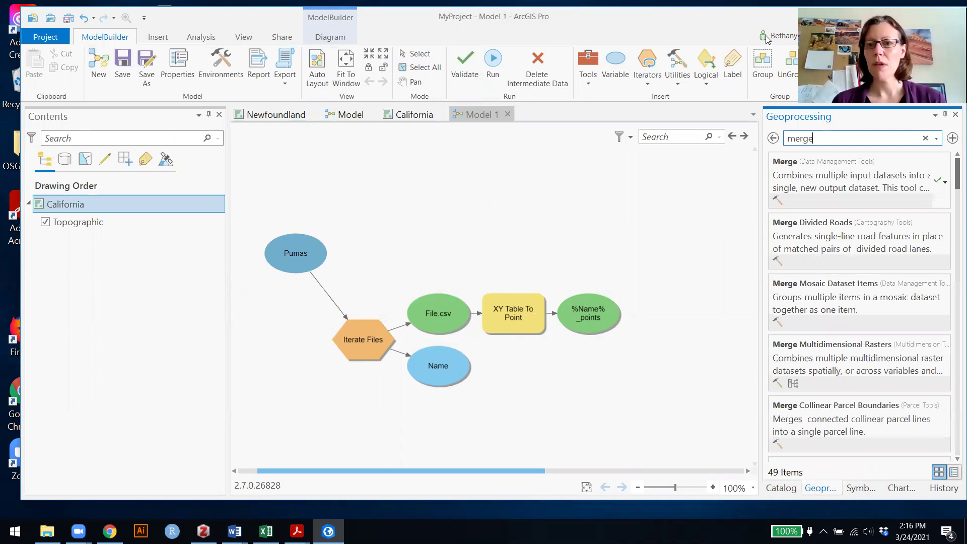
click(794, 170)
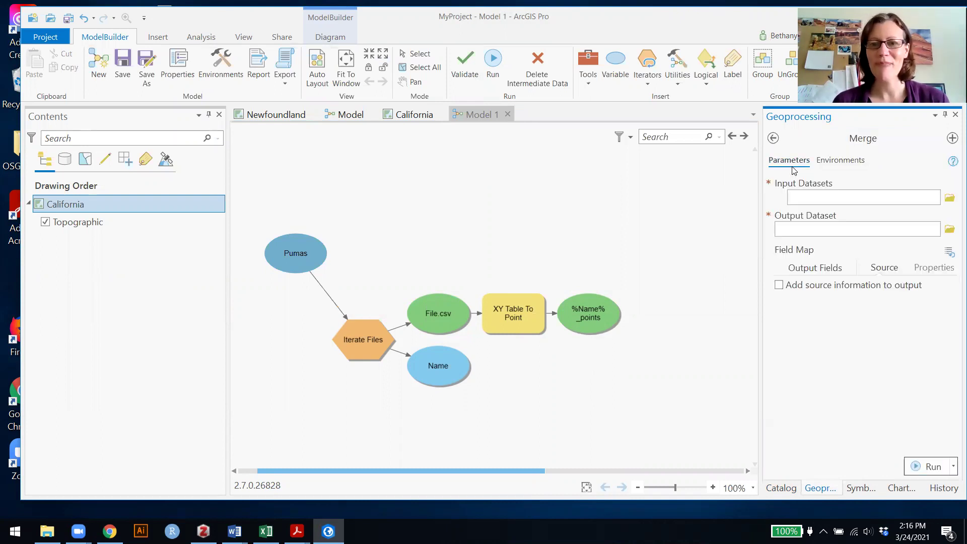
Step: Add F45_points through M146_points from Puma_points.gdb as Merge input datasets
click(951, 198)
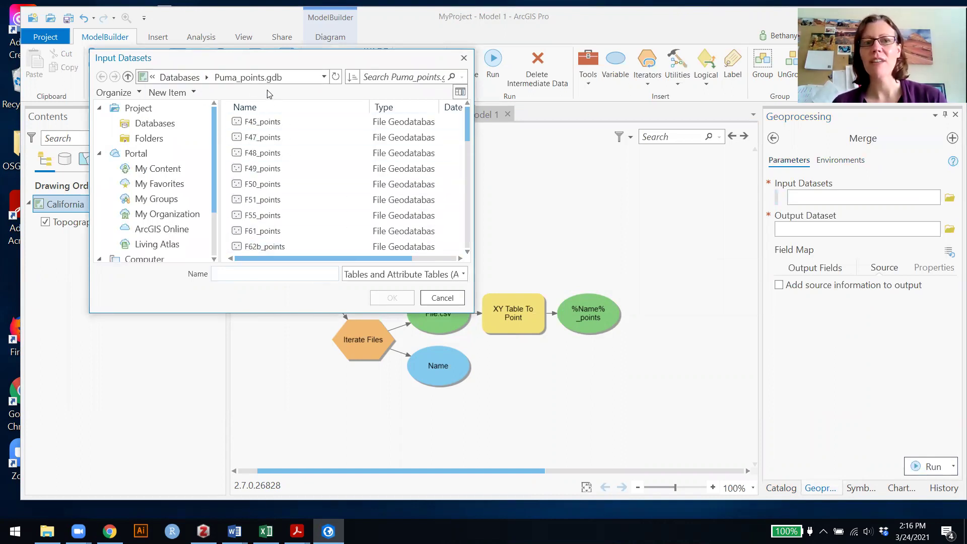
click(268, 123)
shift+click(323, 137)
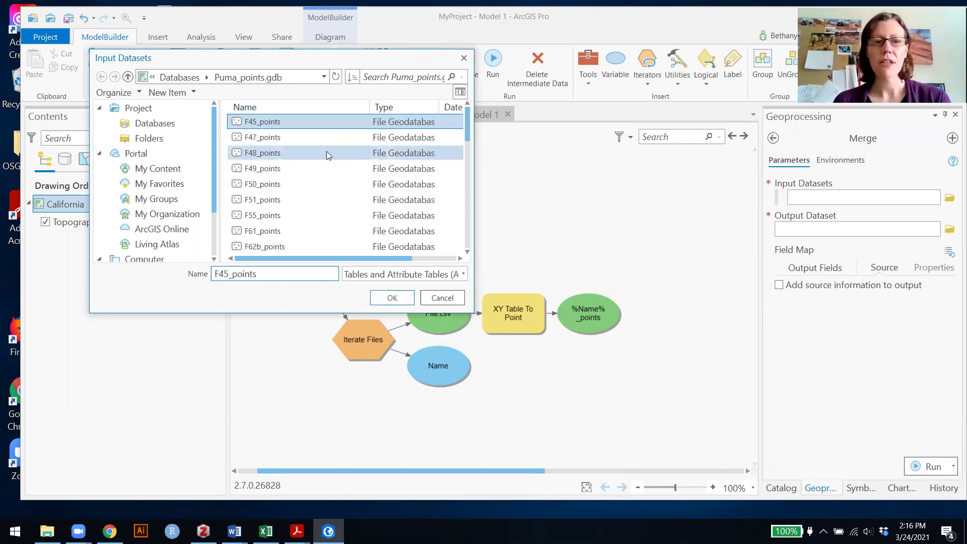
scroll(326, 151, down, 5)
shift+click(273, 247)
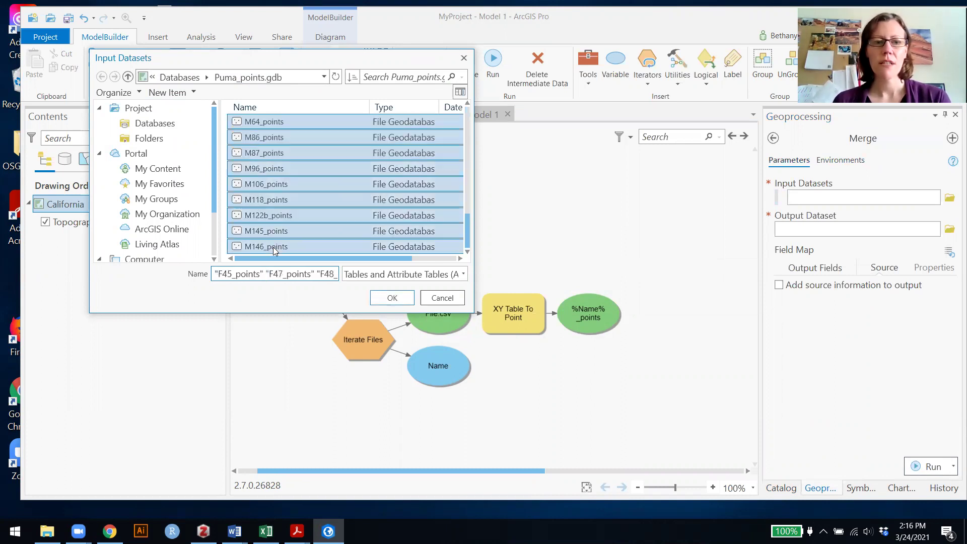
click(396, 301)
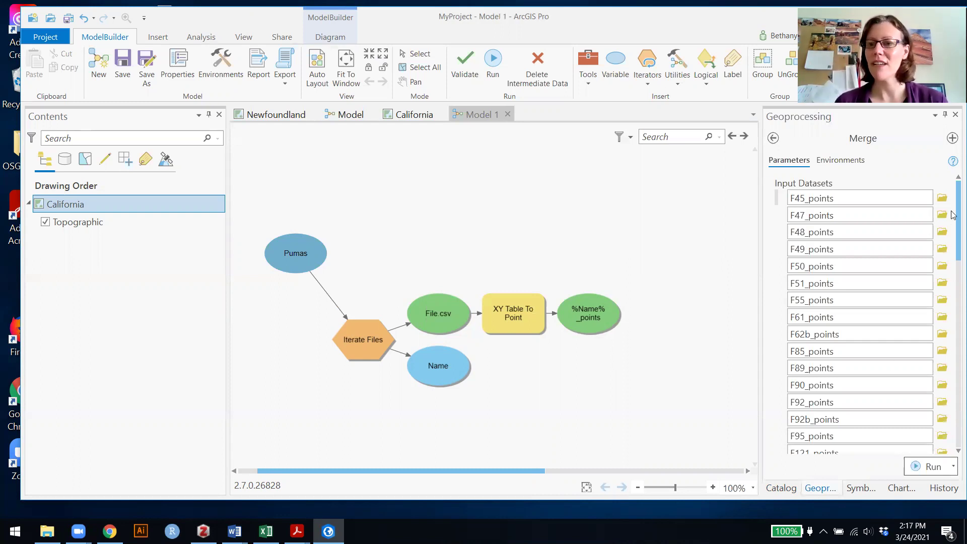
drag(953, 213, 954, 319)
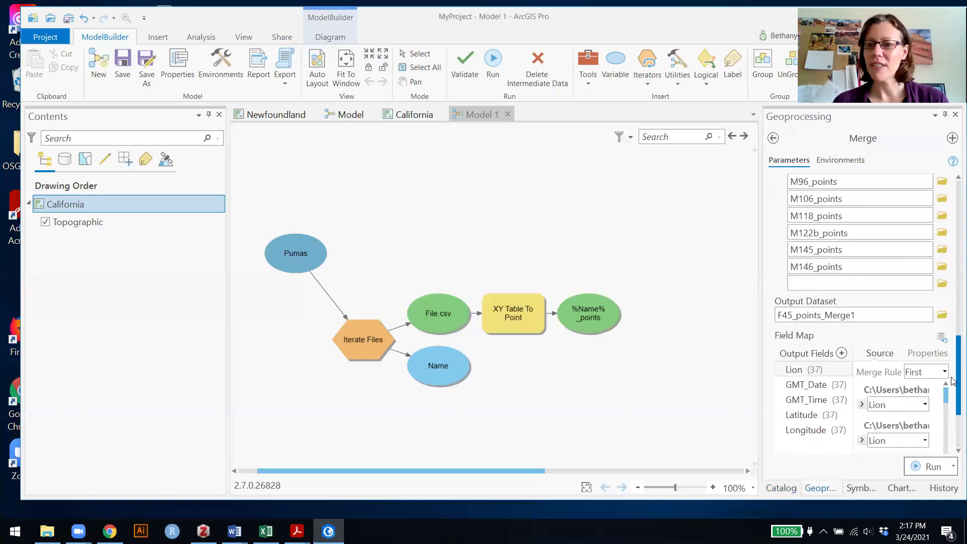
scroll(953, 384, down, 2)
scroll(953, 388, up, 2)
scroll(953, 393, down, 2)
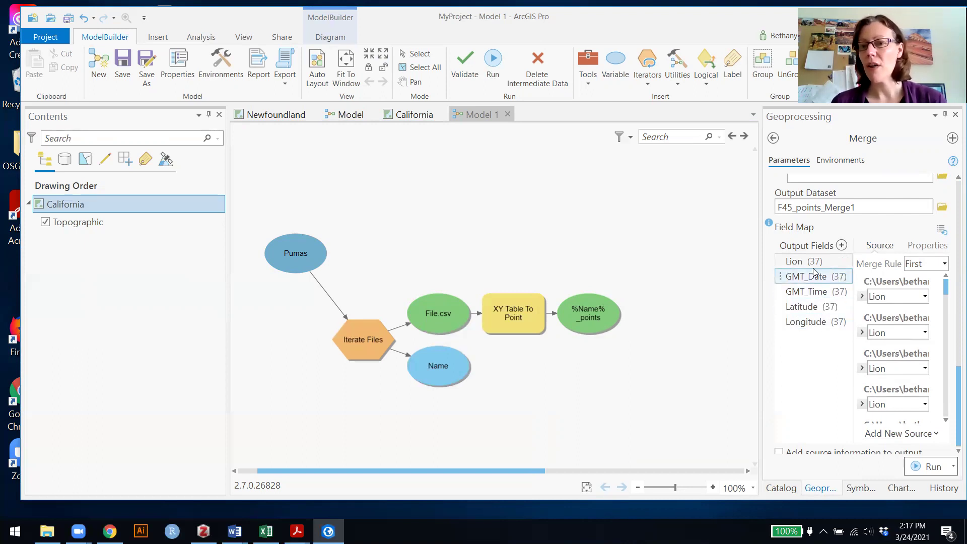
mouse_move(816, 267)
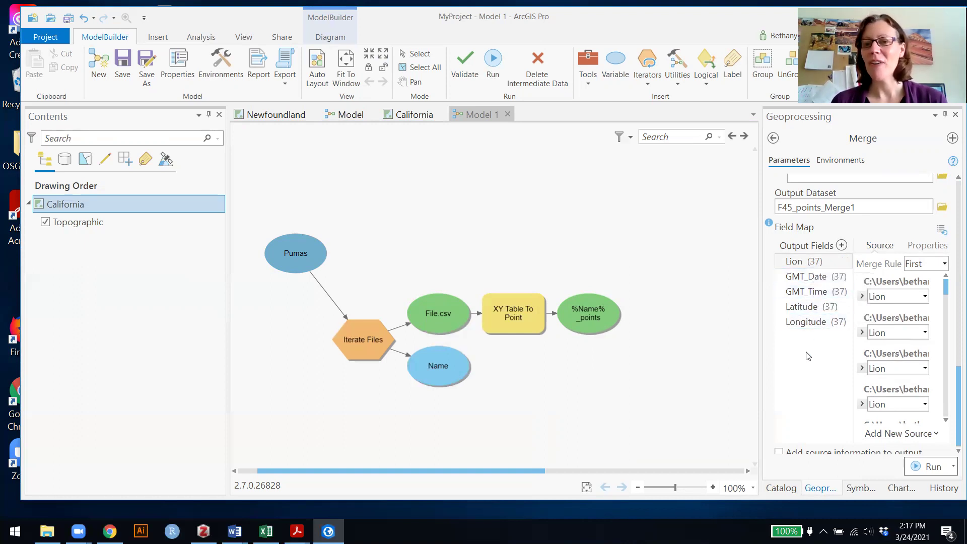
Step: Save the Merge output as ALL_PUMAS in MyProject.gdb and run the Merge
click(943, 207)
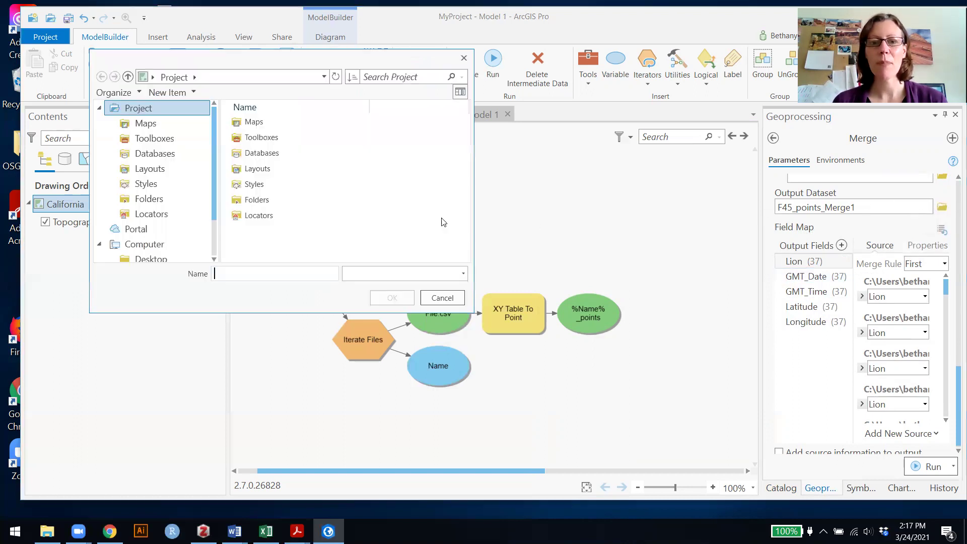
click(258, 275)
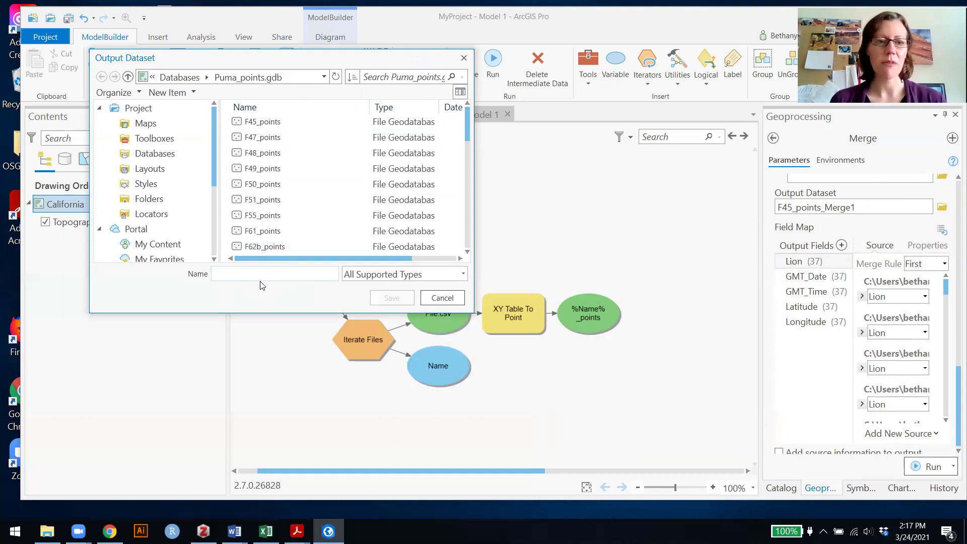
click(190, 77)
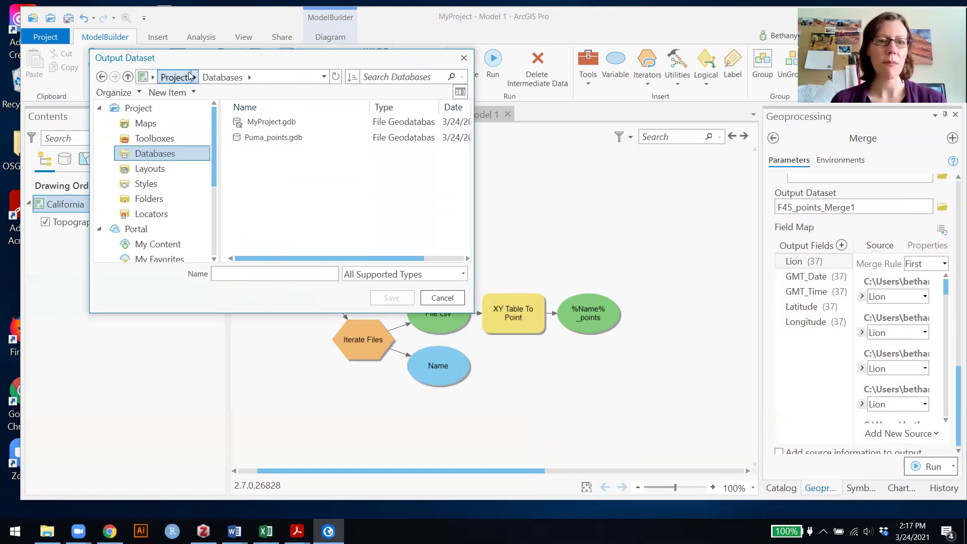
double_click(272, 121)
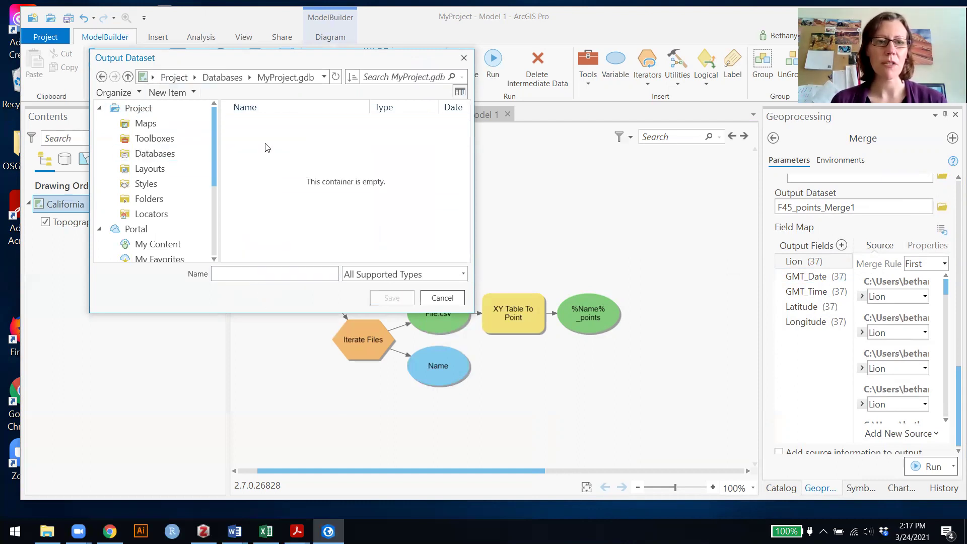
click(247, 276)
text(ALL)
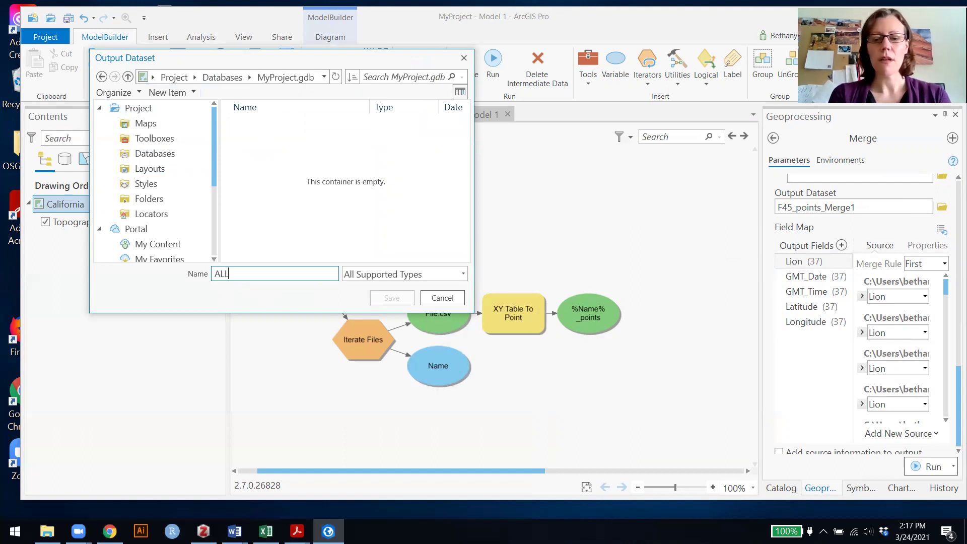
text(_PUMAS)
key(Return)
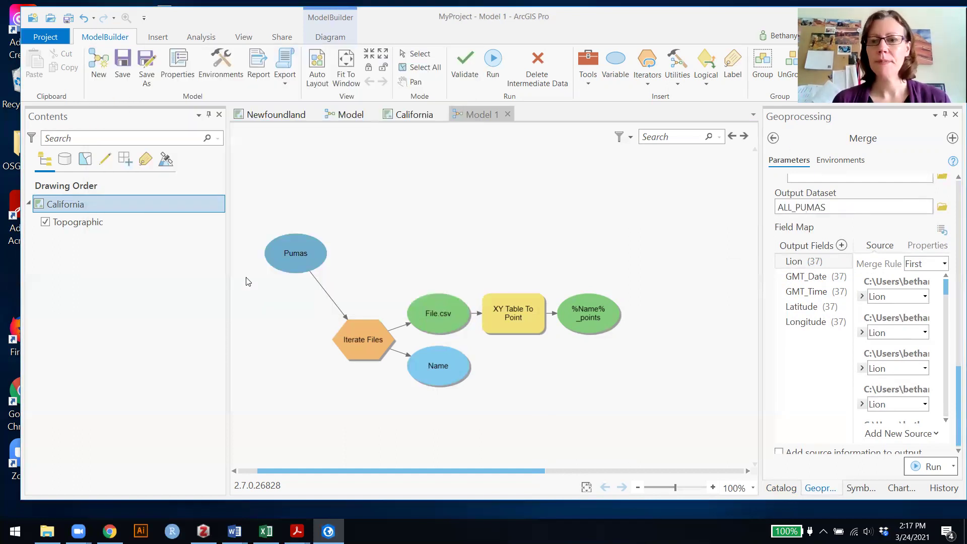
click(930, 467)
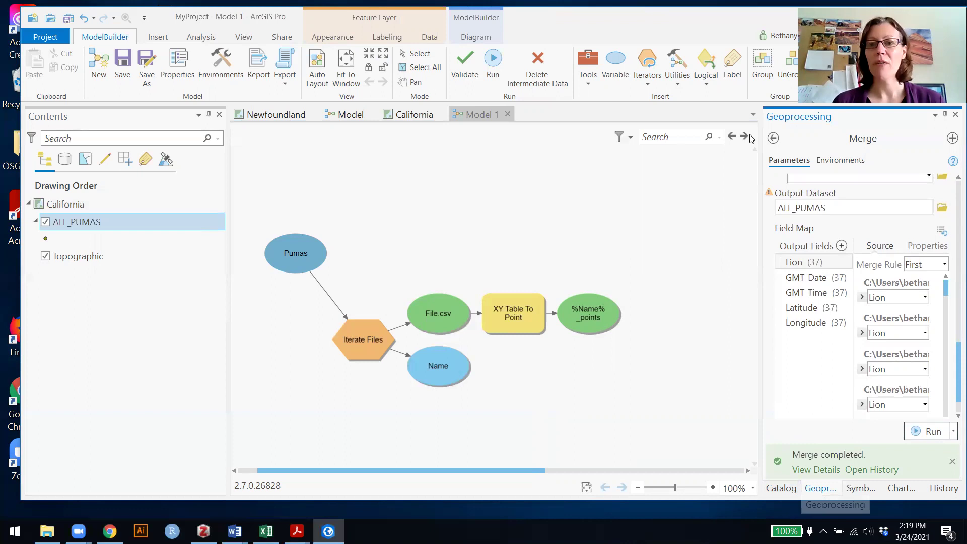
Step: Once the Merge completes, return the Geoprocessing pane to the 'merge' search results
click(774, 139)
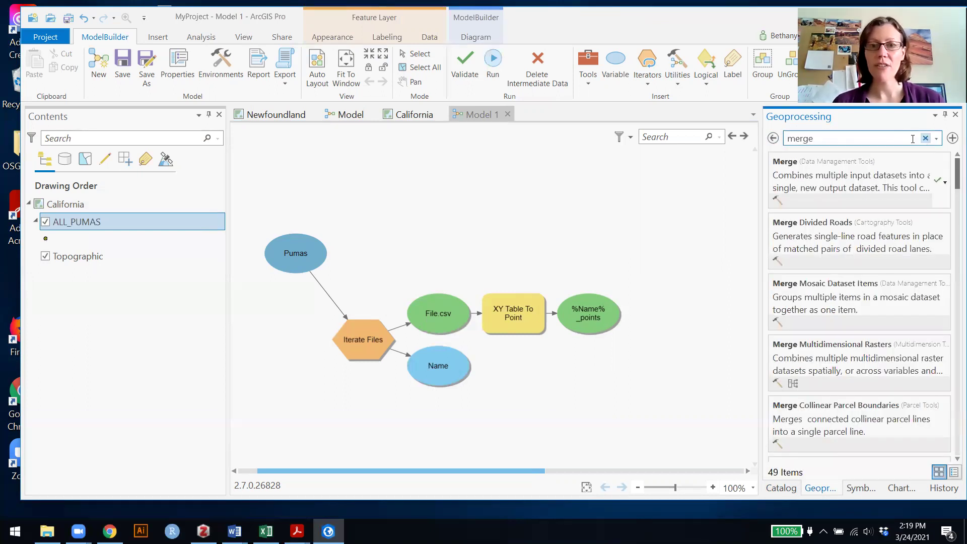
Step: Back on the California map, open the Symbology settings for the ALL_PUMAS points
click(412, 116)
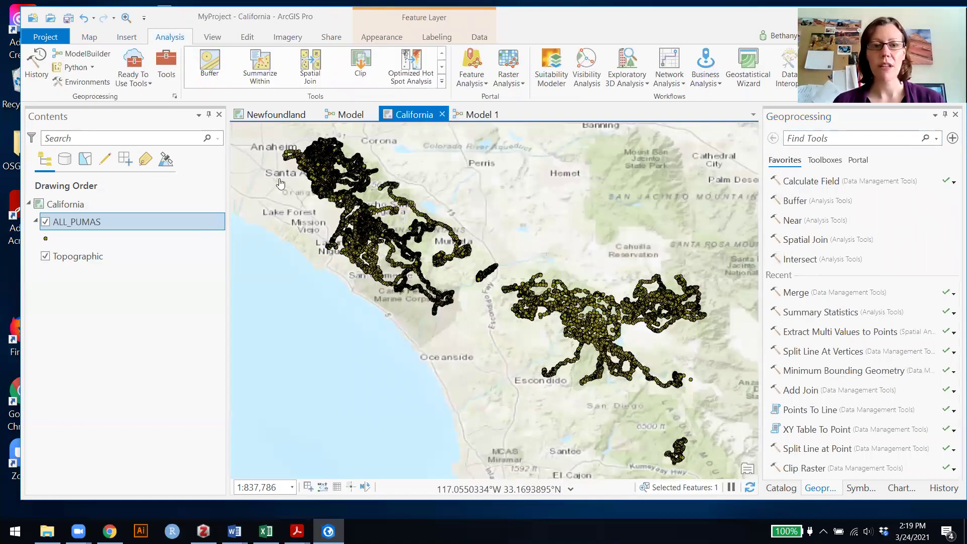
click(44, 239)
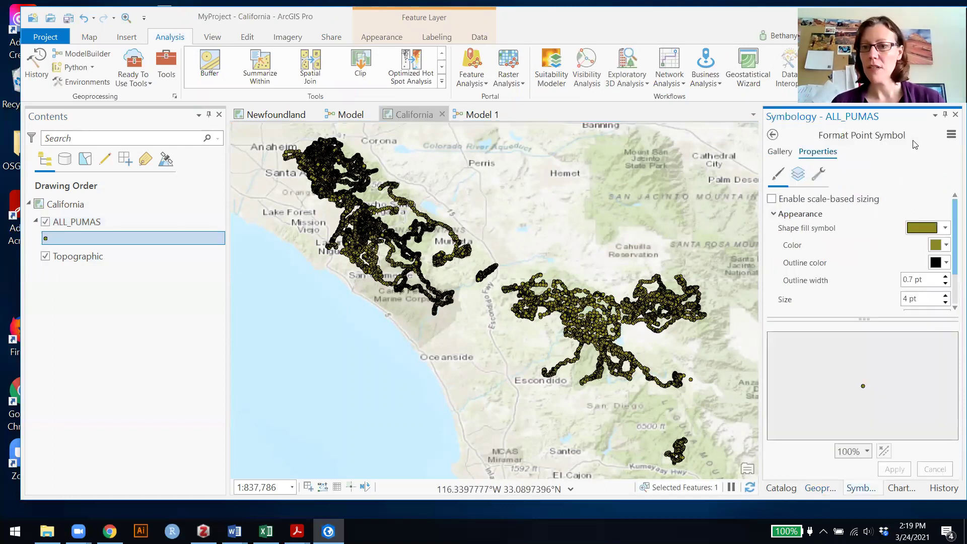
click(780, 152)
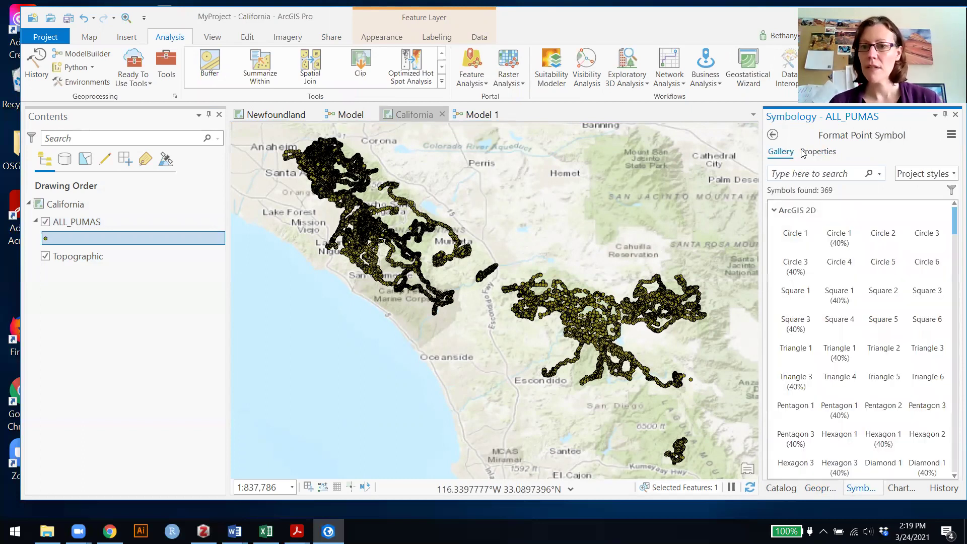
click(949, 139)
click(924, 197)
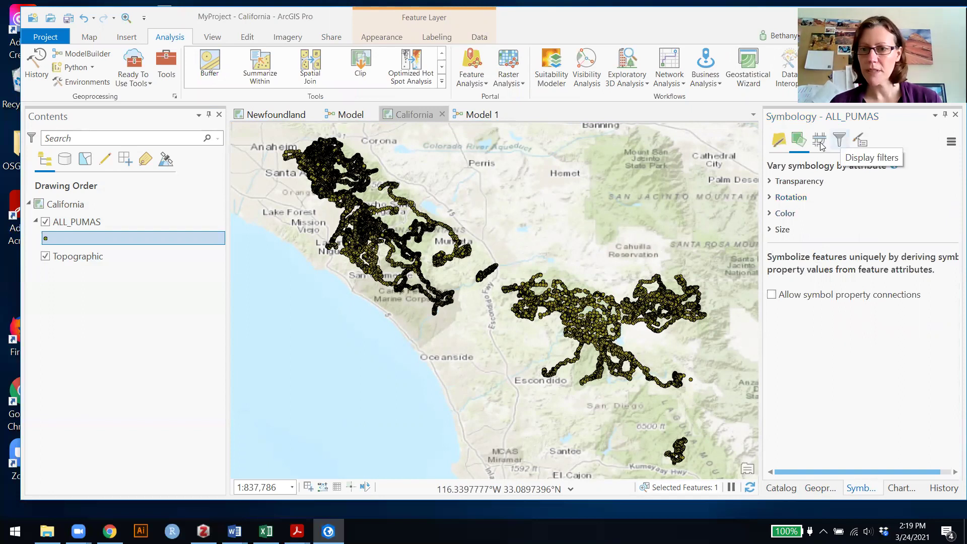
click(804, 147)
click(780, 144)
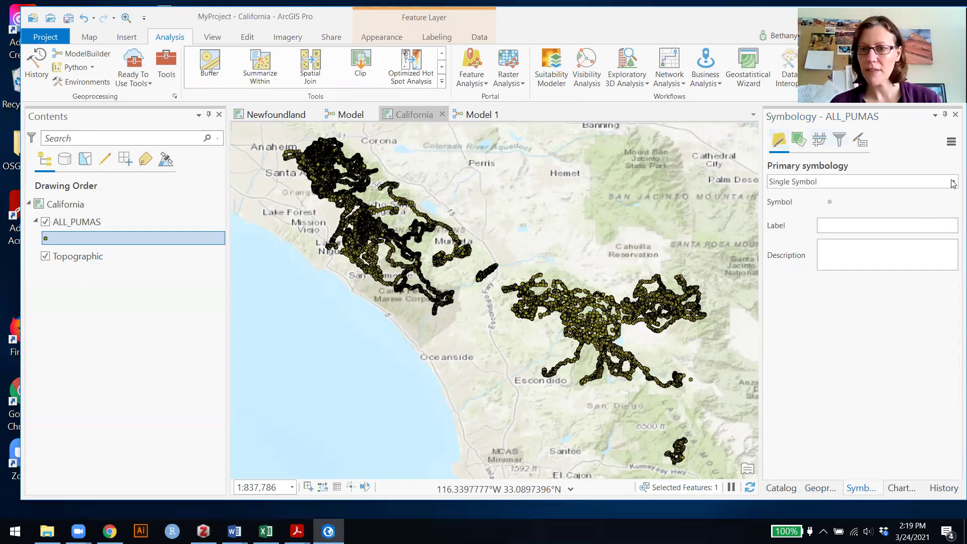
Step: Switch primary symbology to Unique Values on the Lion field with a more varied colour scheme
click(945, 183)
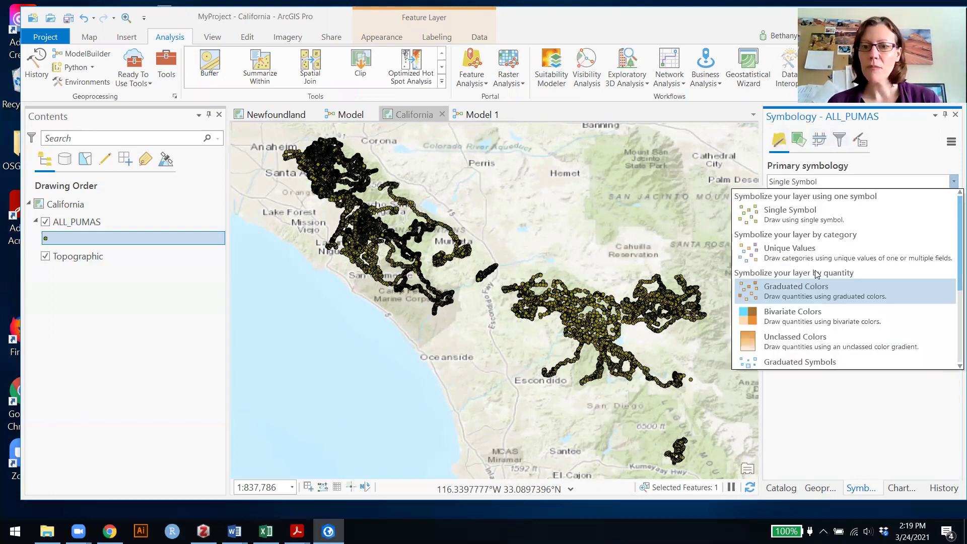
click(818, 259)
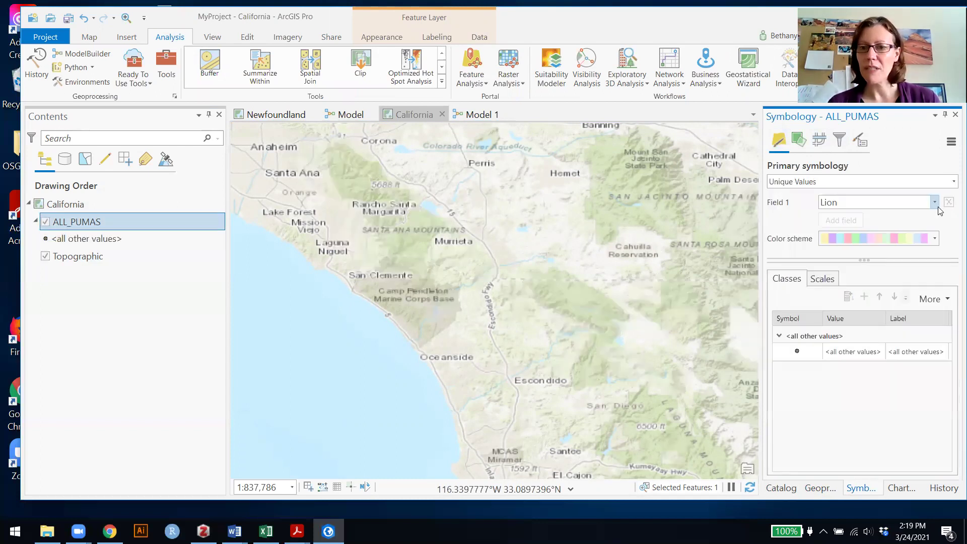
click(935, 240)
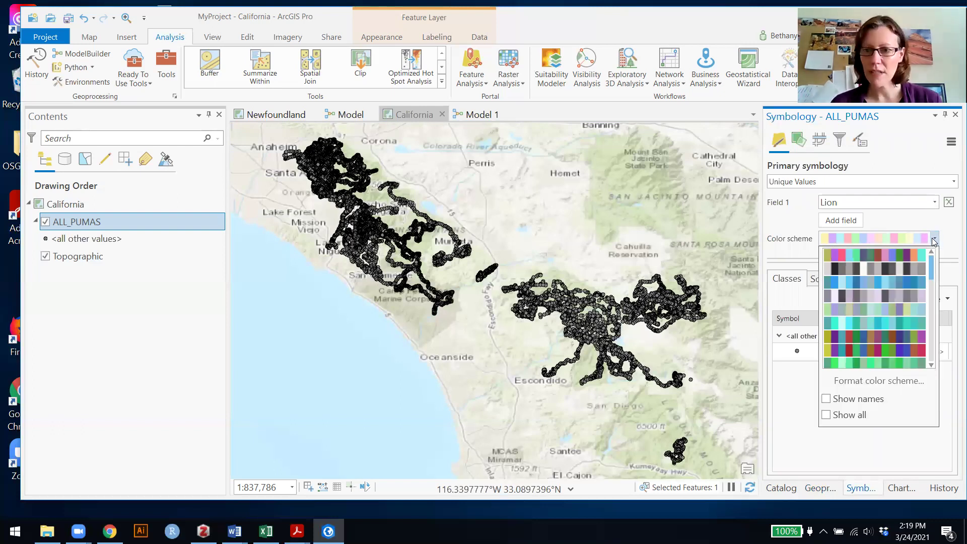
click(919, 257)
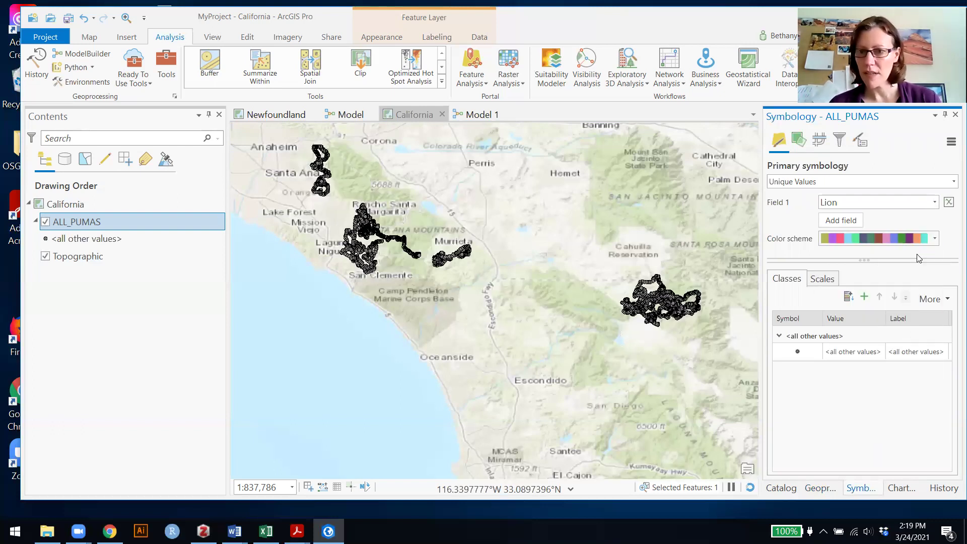
click(935, 202)
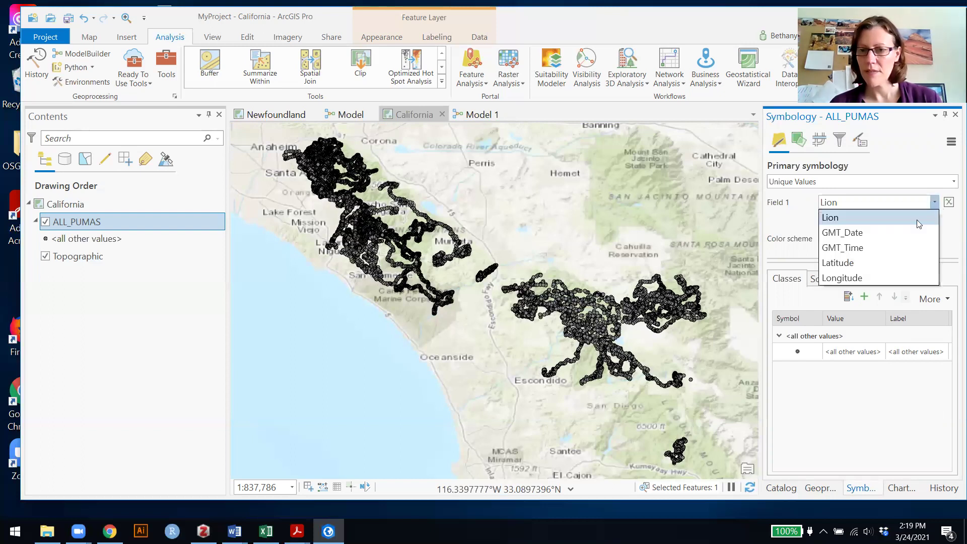
click(931, 186)
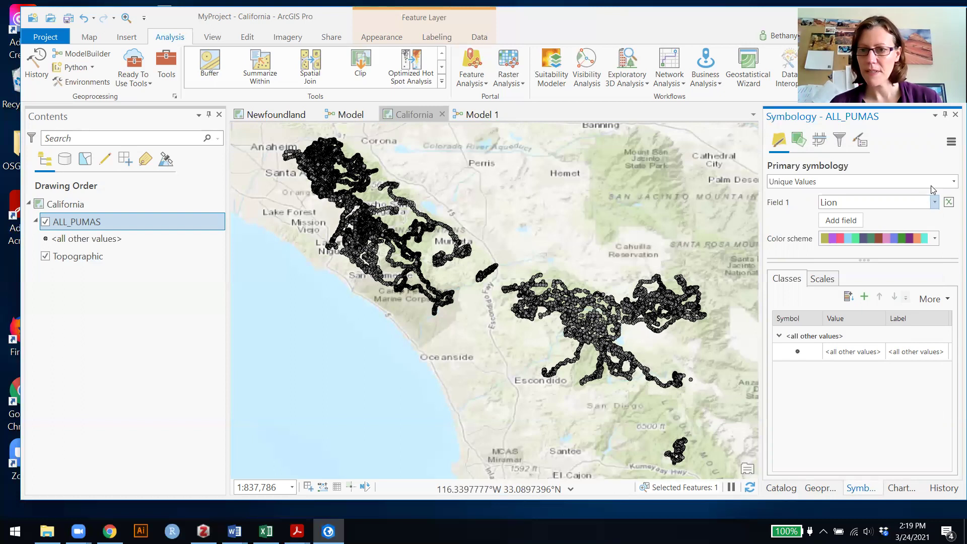
Step: Keep Unique Values on Lion as the only field and add all Lion values as classes
click(931, 186)
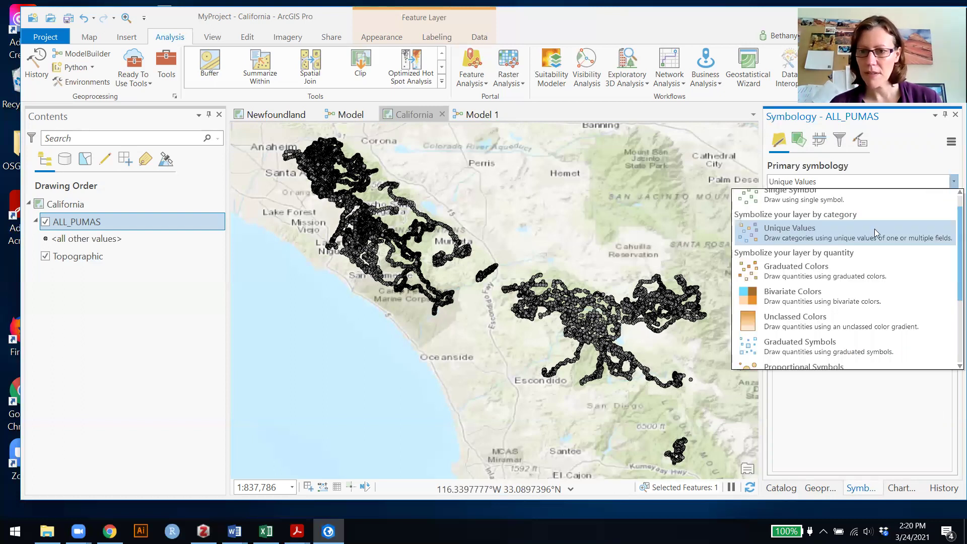
scroll(845, 273, up, 1)
scroll(826, 264, up, 1)
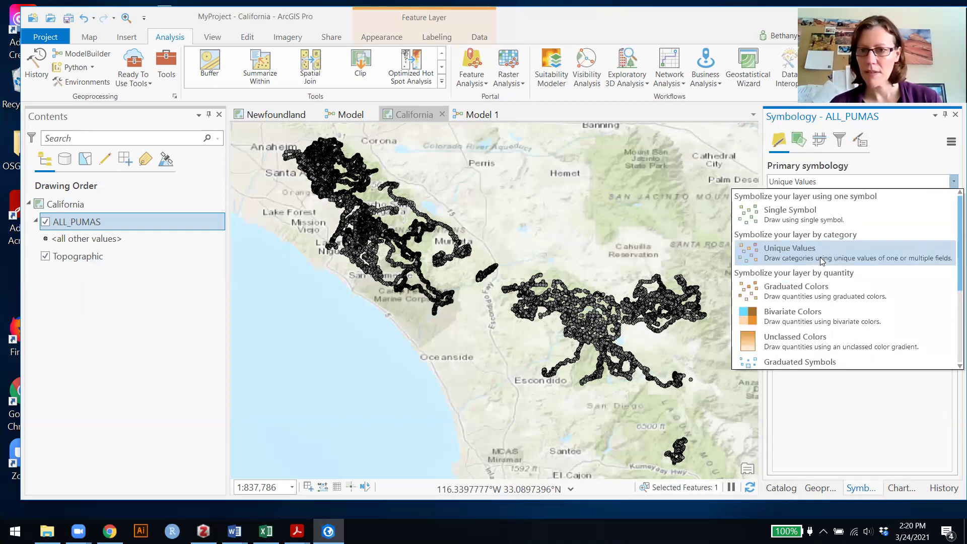
click(820, 257)
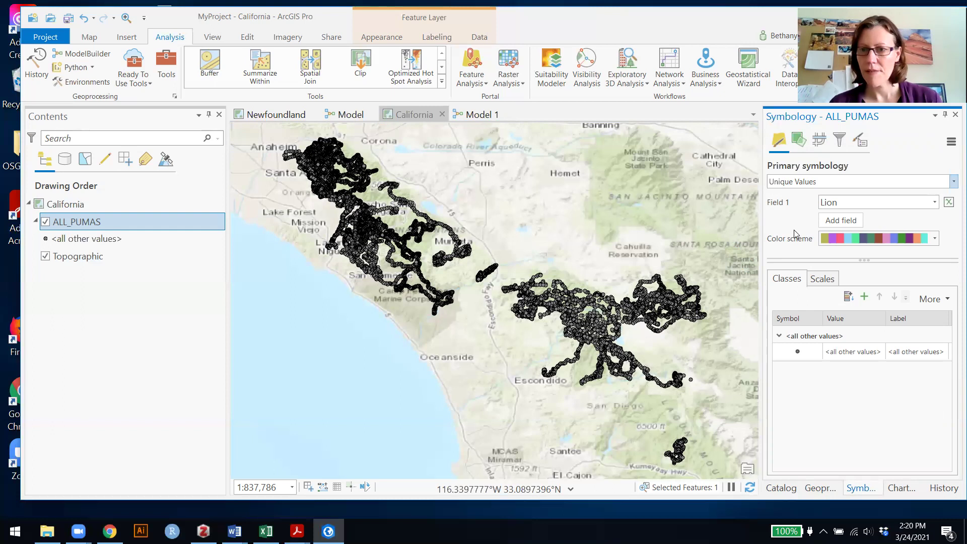
click(936, 201)
click(936, 201)
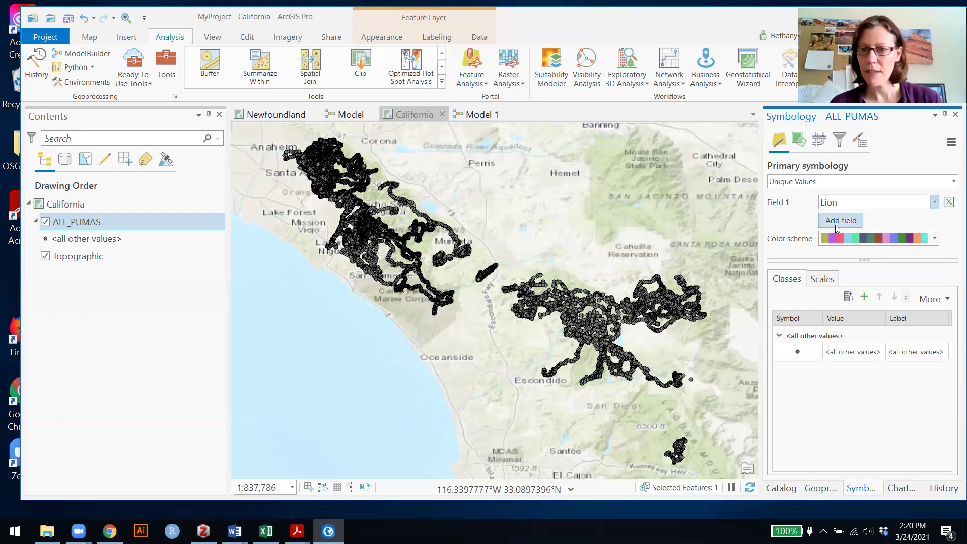
click(837, 225)
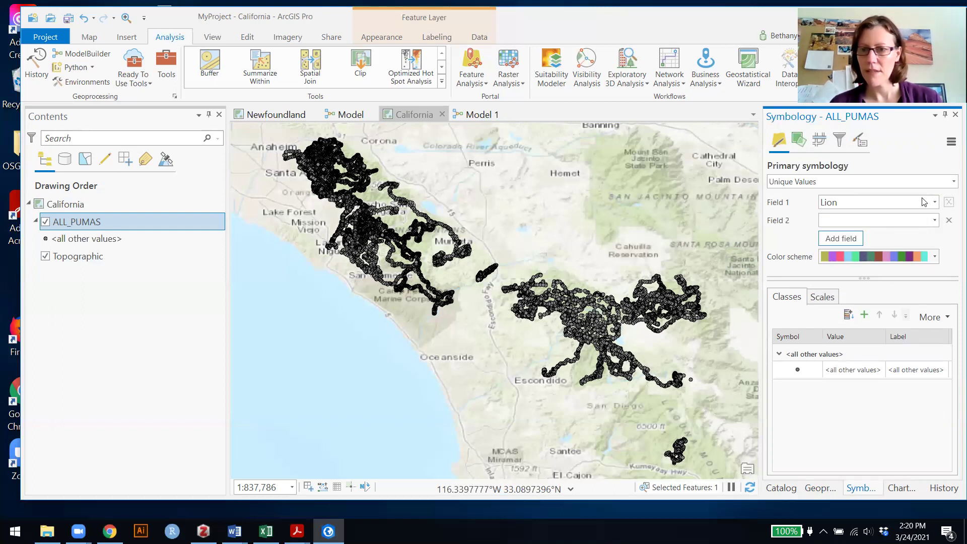
click(949, 221)
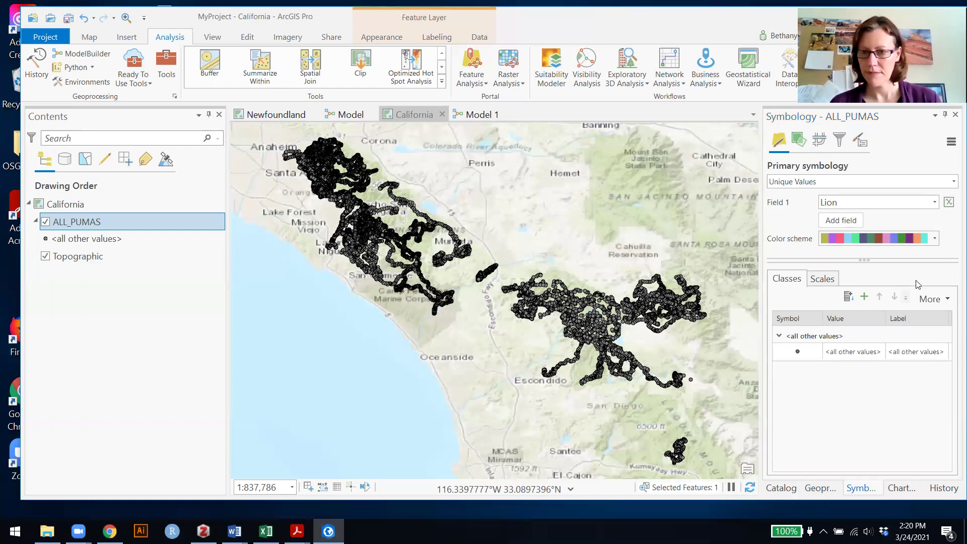
click(849, 297)
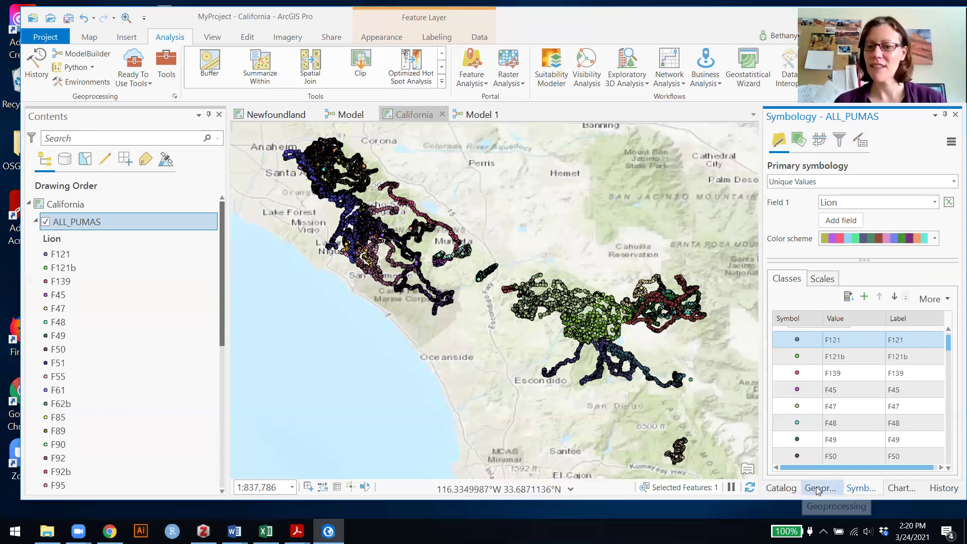
Step: Browse the Catalog down to the Lab 3 folders containing NLCD_2016_SoCal.tif
click(782, 488)
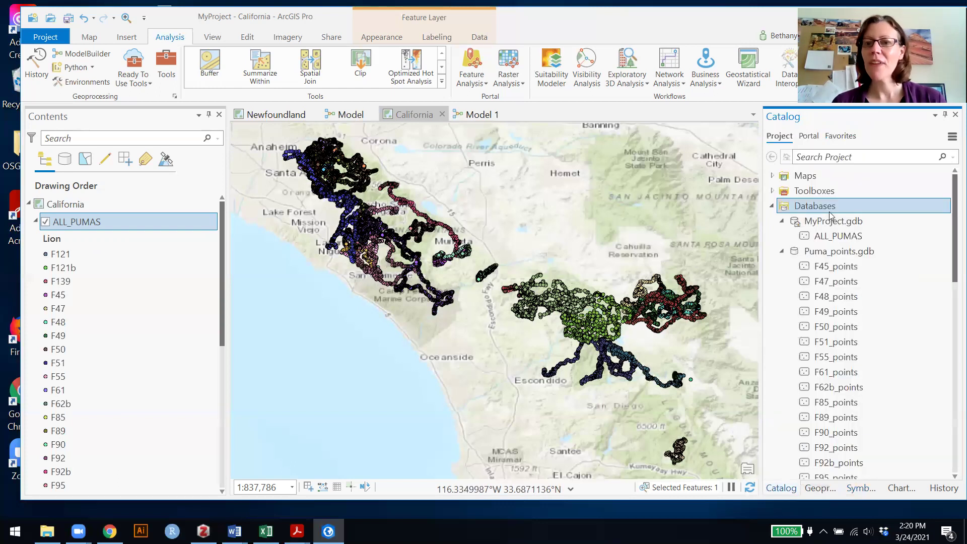
click(782, 250)
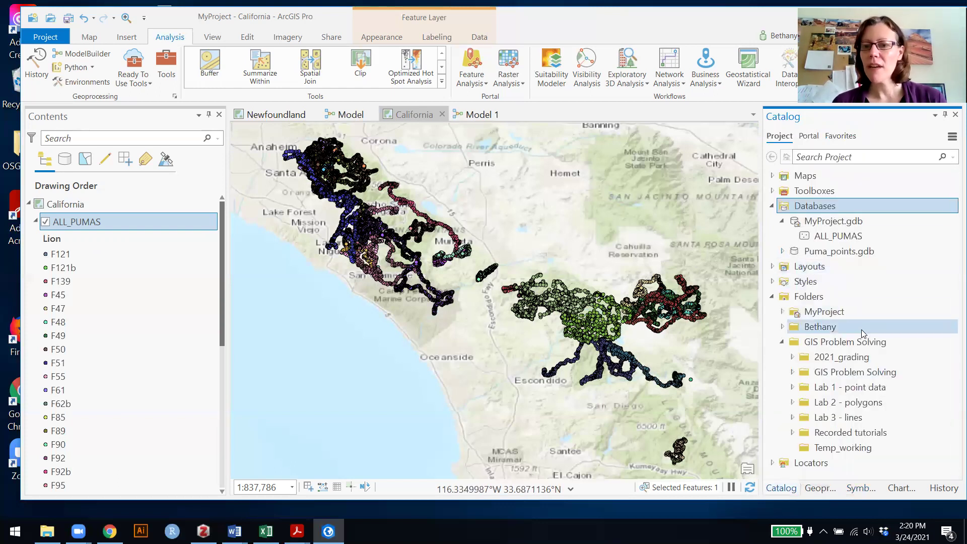
double_click(852, 417)
scroll(847, 415, down, 1)
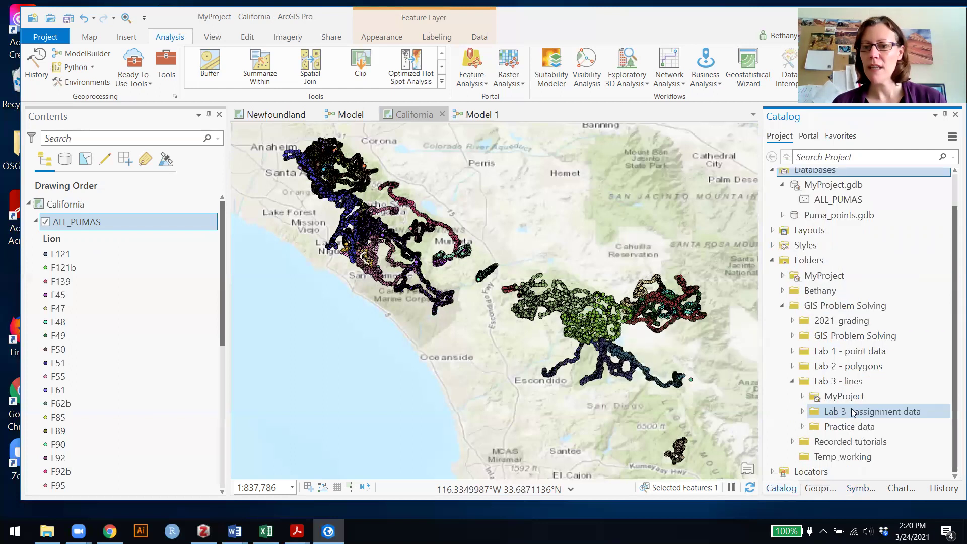
double_click(847, 412)
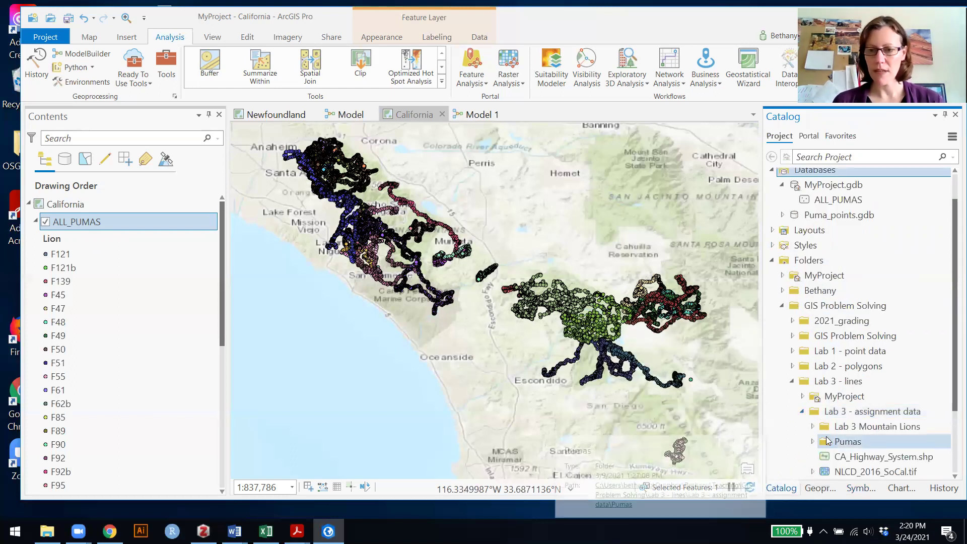
click(813, 427)
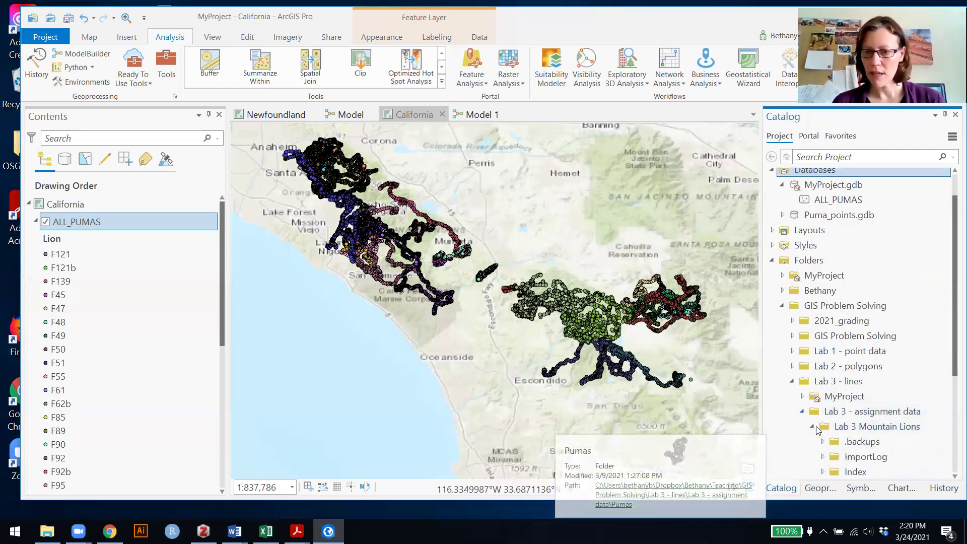
scroll(836, 416, down, 1)
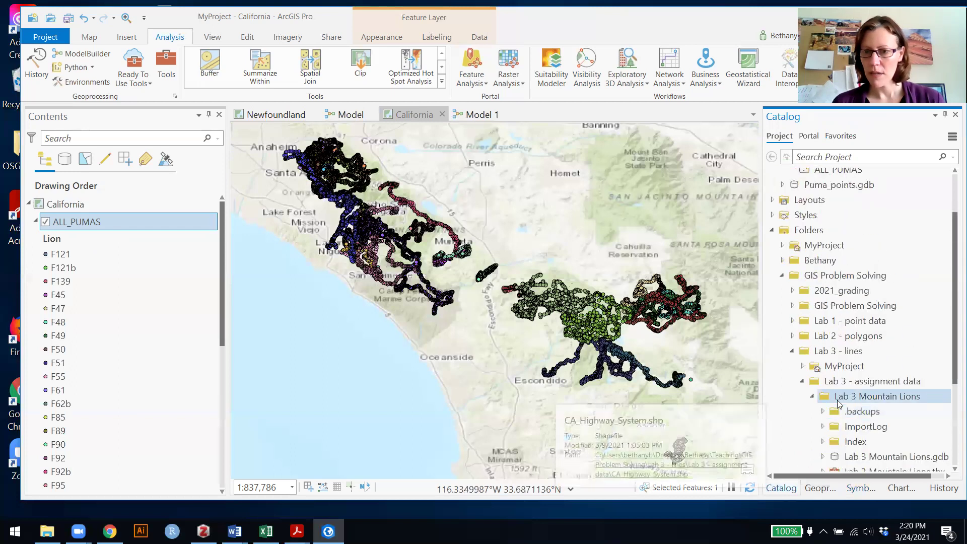
double_click(839, 398)
scroll(847, 383, down, 2)
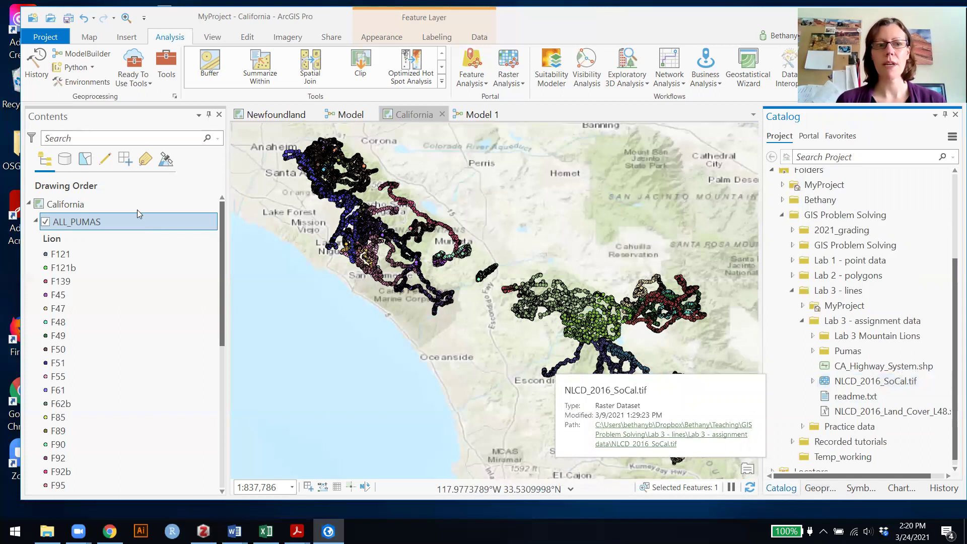
Step: Add NLCD_2016_SoCal.tif to the map and draw it above the Topographic basemap
click(37, 221)
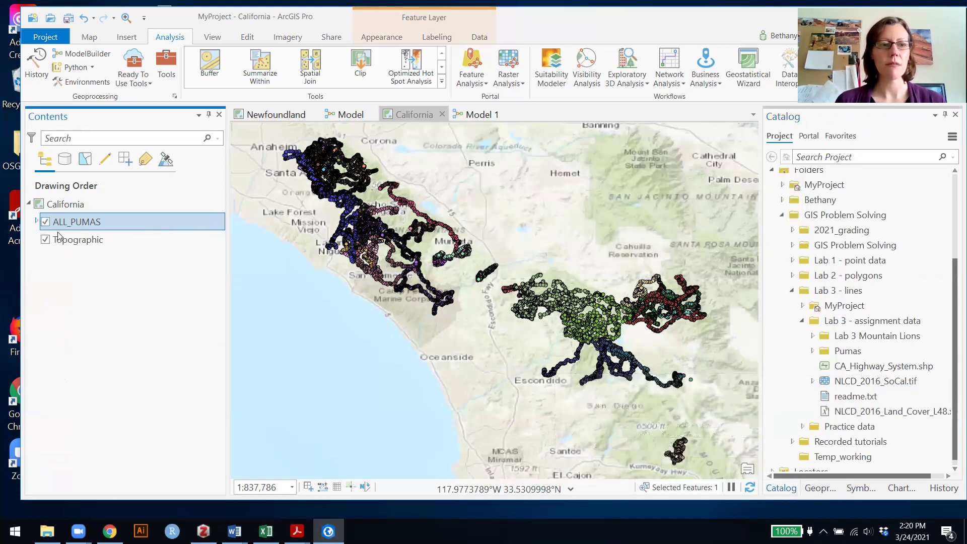
drag(840, 379, 111, 288)
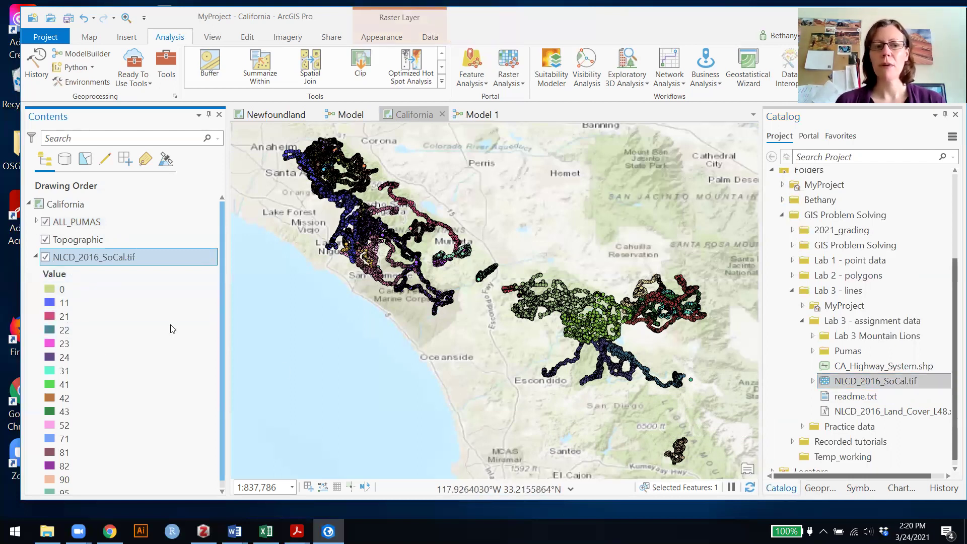
drag(76, 261, 71, 233)
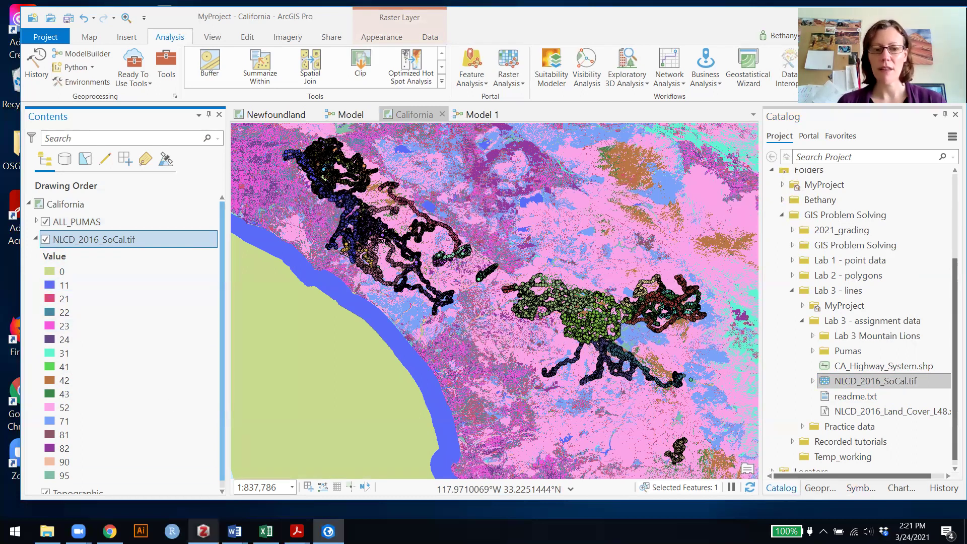
mouse_move(234, 531)
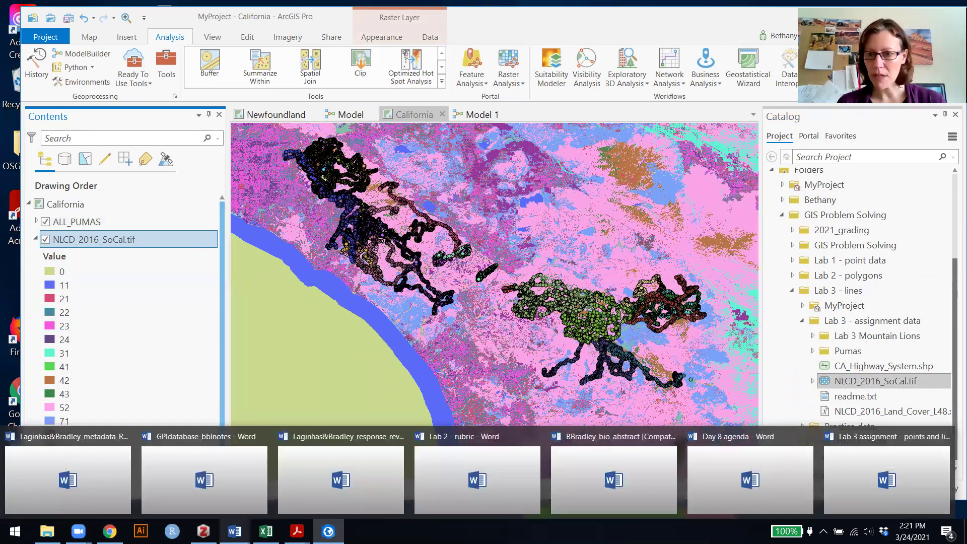
click(863, 475)
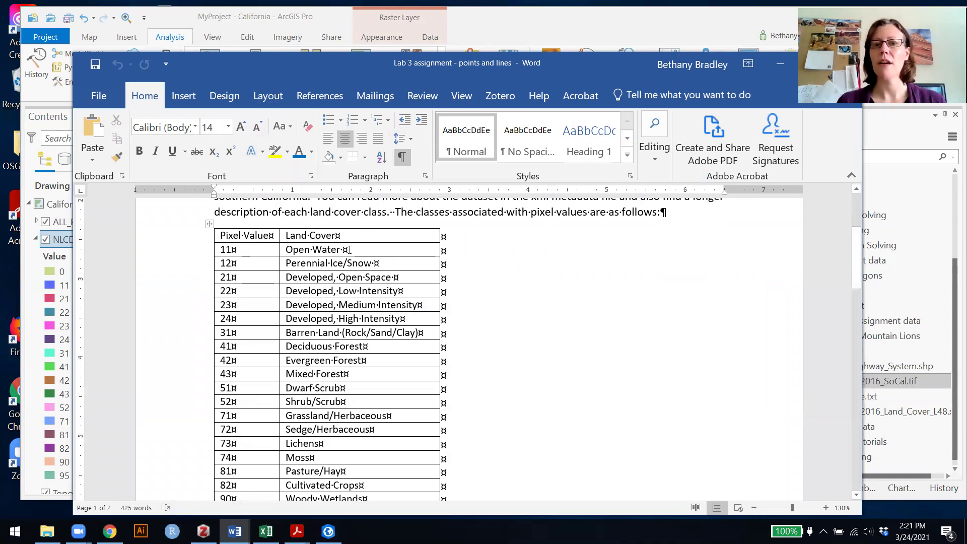
click(783, 64)
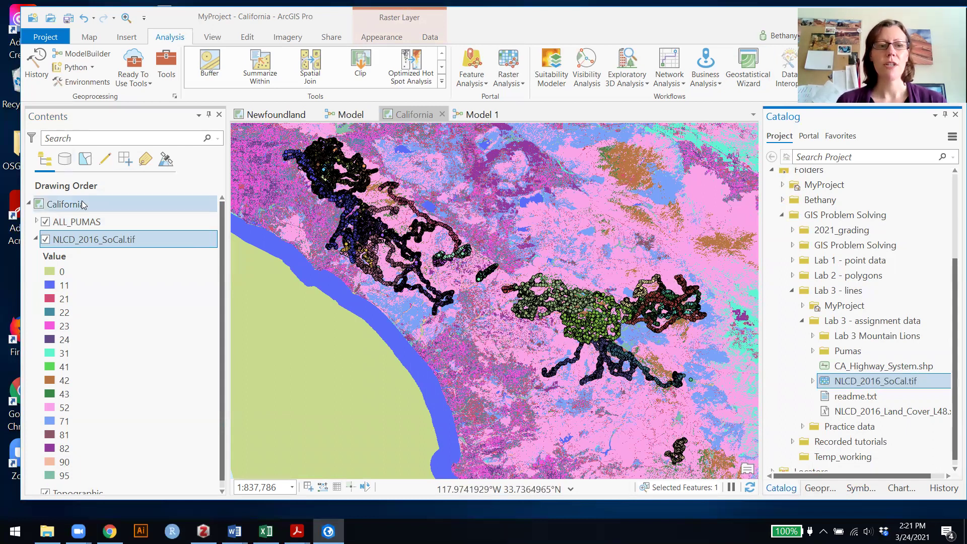
Step: Open the ALL_PUMAS layer's attribute table listing its 131,840 lion locations
right_click(78, 222)
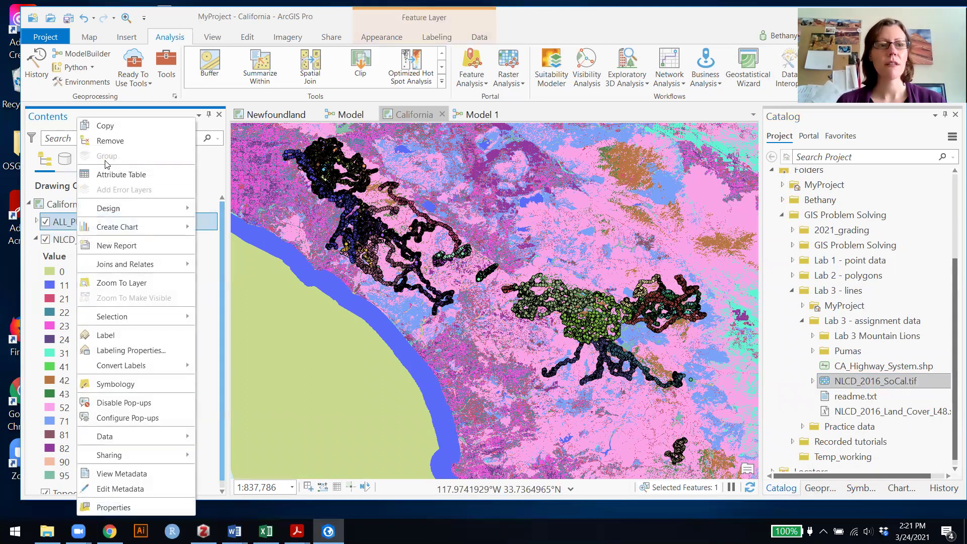
click(111, 175)
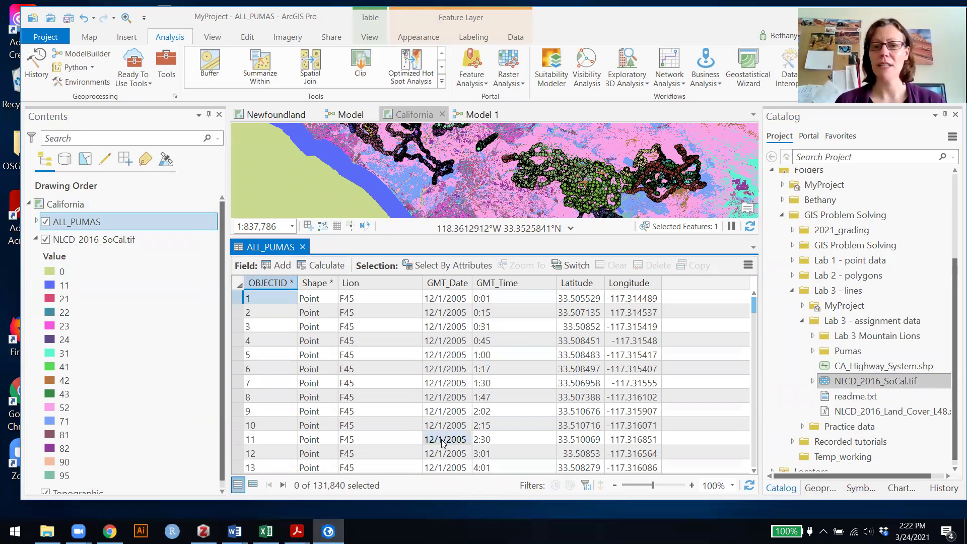
Step: Search the geoprocessing tools and open Extract Multi Values to Points
click(820, 488)
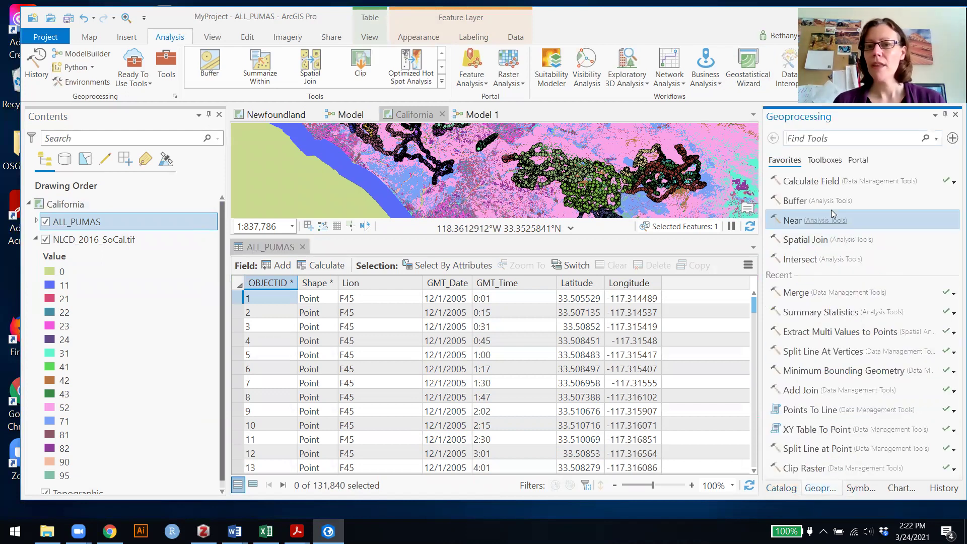
click(819, 139)
text(extrat m)
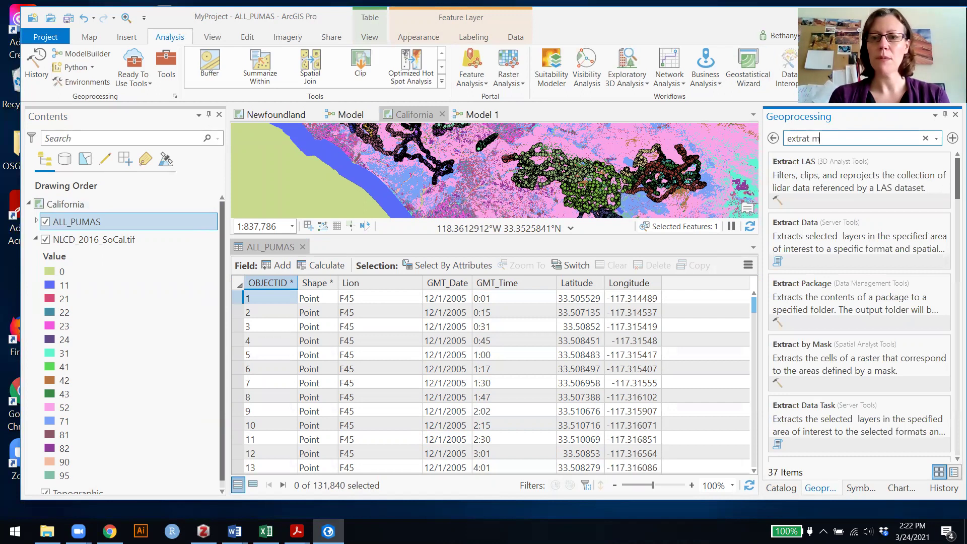
text(ulti)
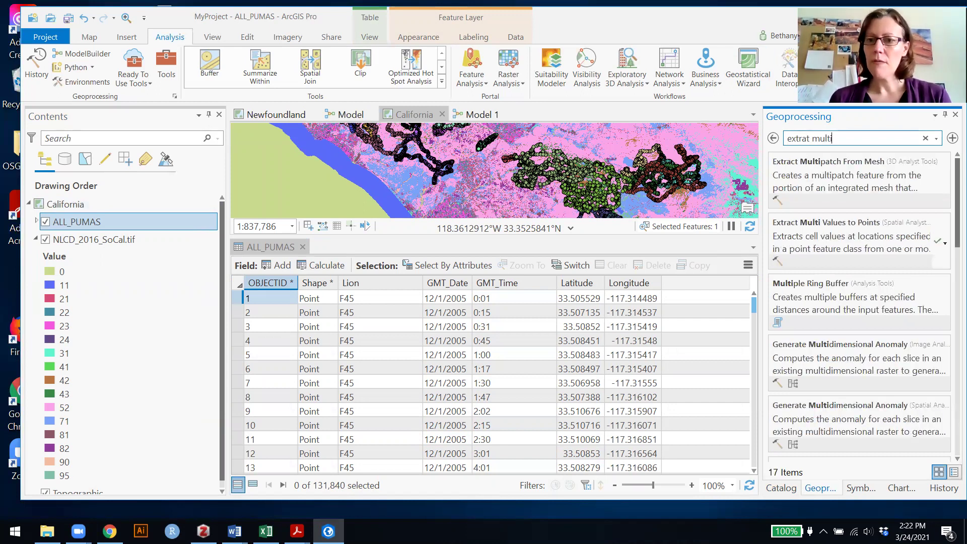
click(840, 231)
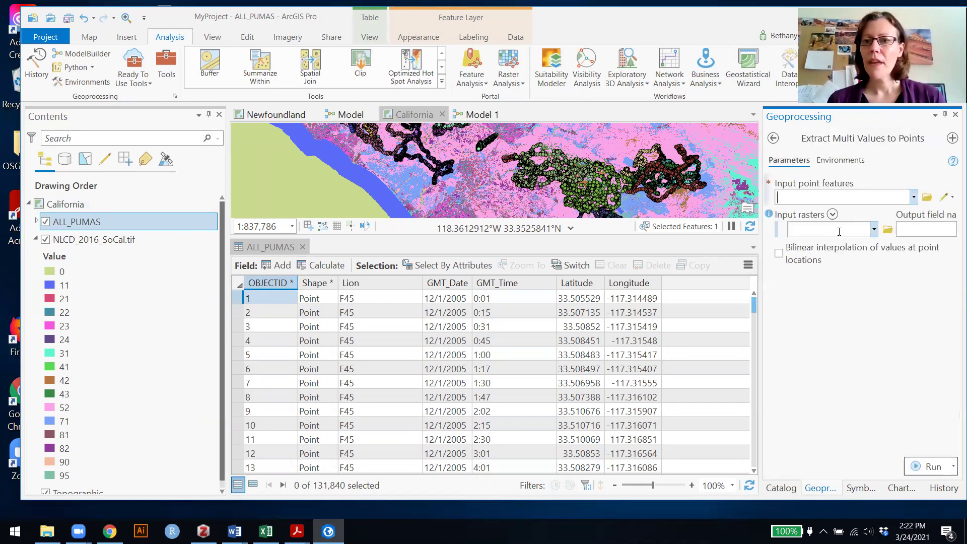
Step: Use ALL_PUMAS and NLCD_2016_SoCal.tif as inputs, with the output field trimmed to NLCD_2016
click(915, 197)
click(842, 212)
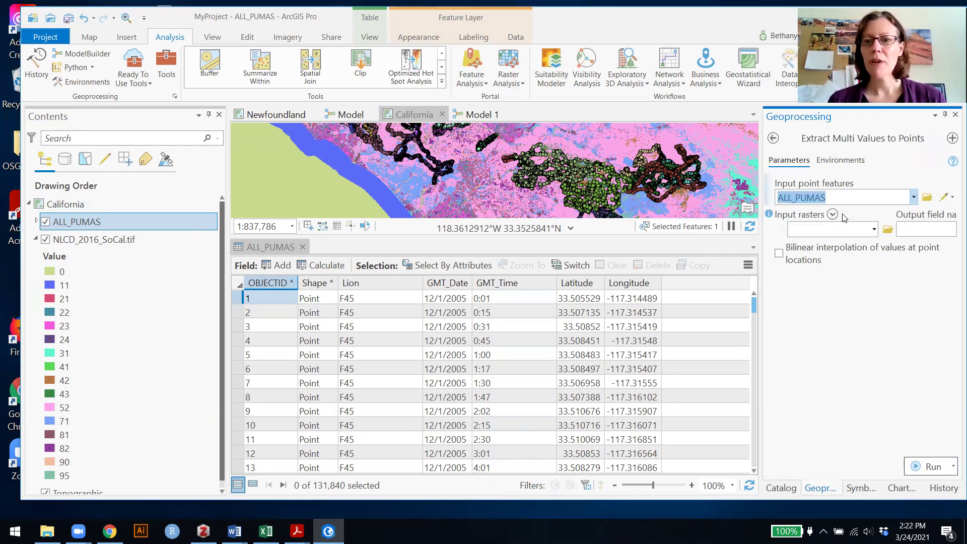
click(876, 227)
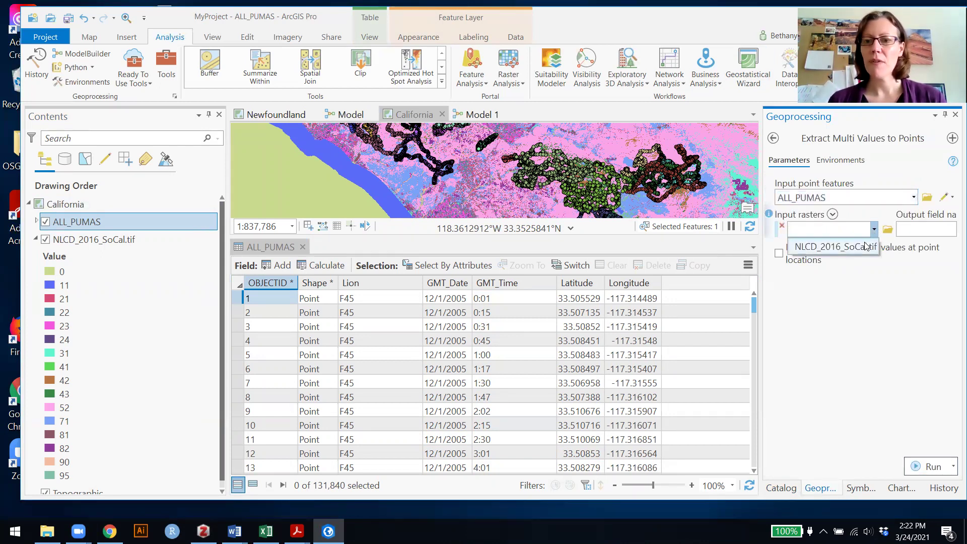
click(836, 244)
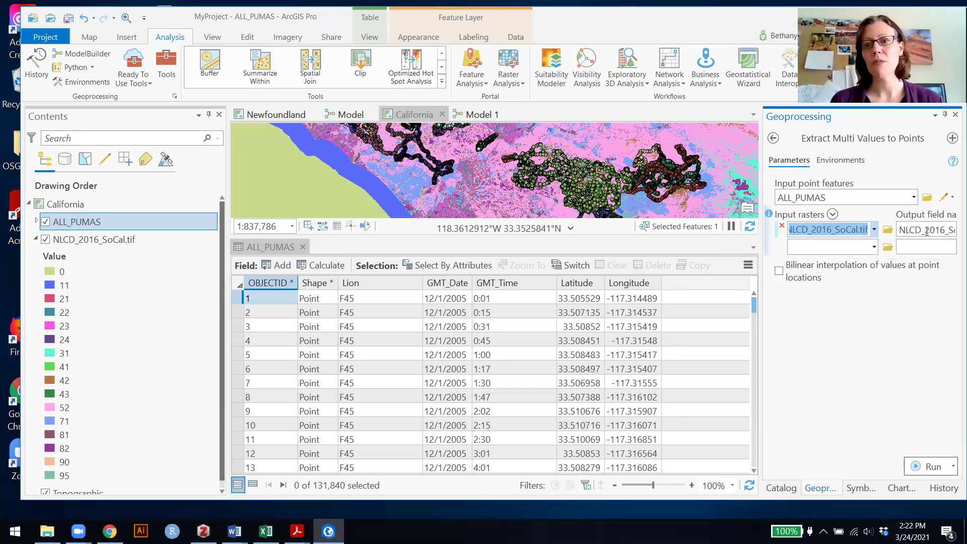
click(927, 231)
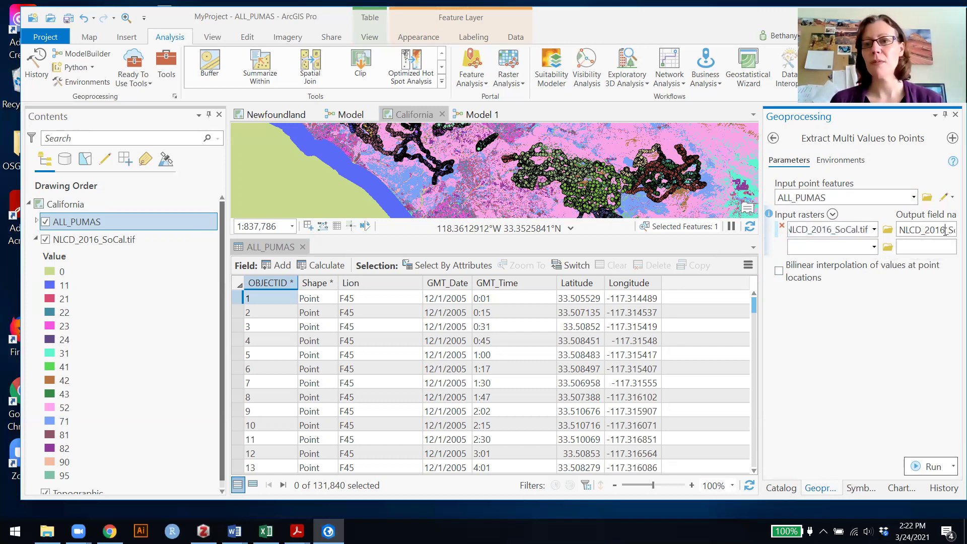
key(BackSpace)
key(BackSpace)
key(BackSpace)
key(BackSpace)
key(BackSpace)
key(BackSpace)
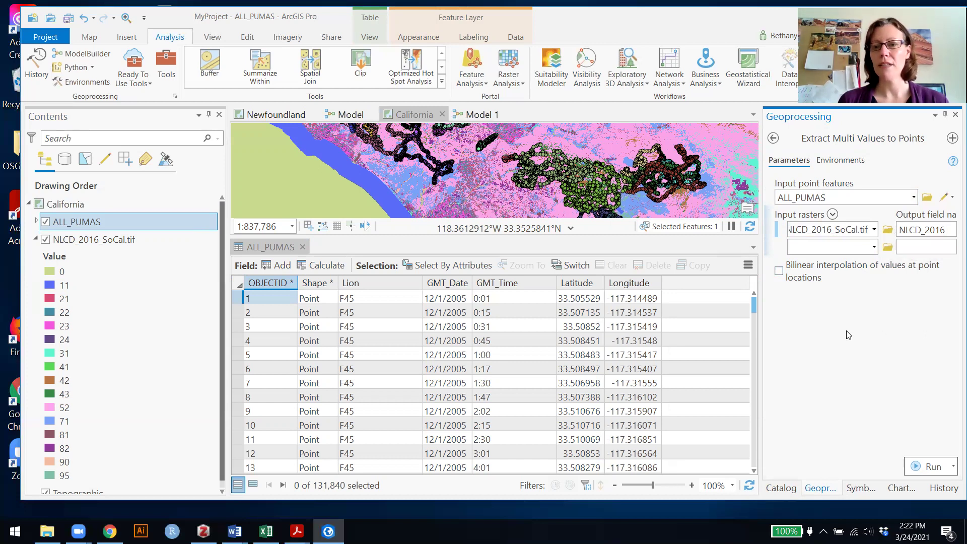
click(283, 247)
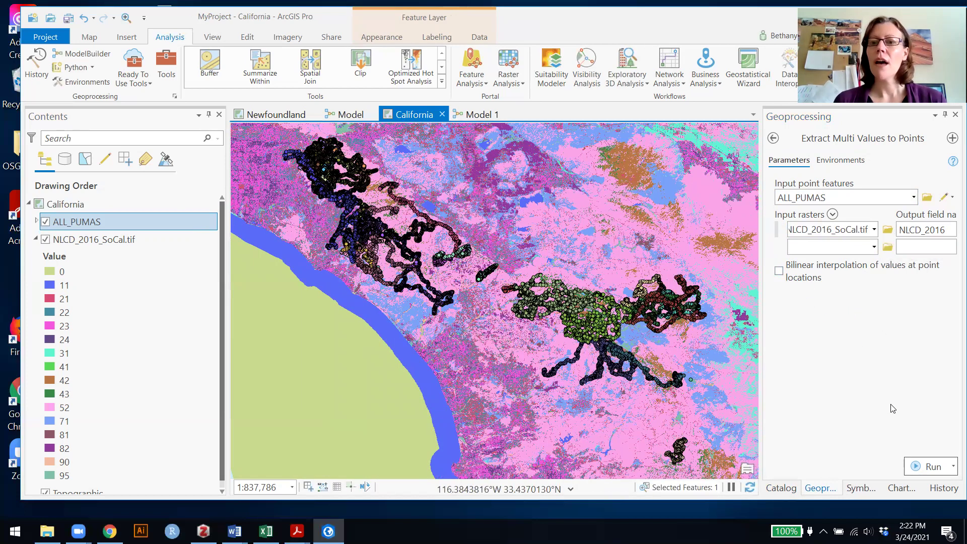
Step: Run Extract Multi Values to Points so ALL_PUMAS gains the NLCD_2016 land-cover field
click(931, 465)
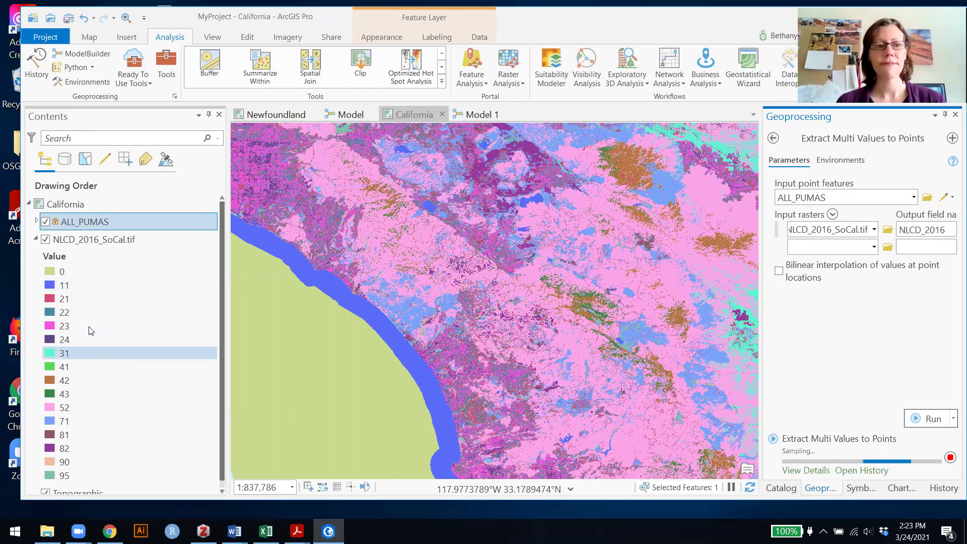
Step: Open the ALL_PUMAS attribute table and scroll to the NLCD_2016 codes such as 52, 90 and 42
click(36, 222)
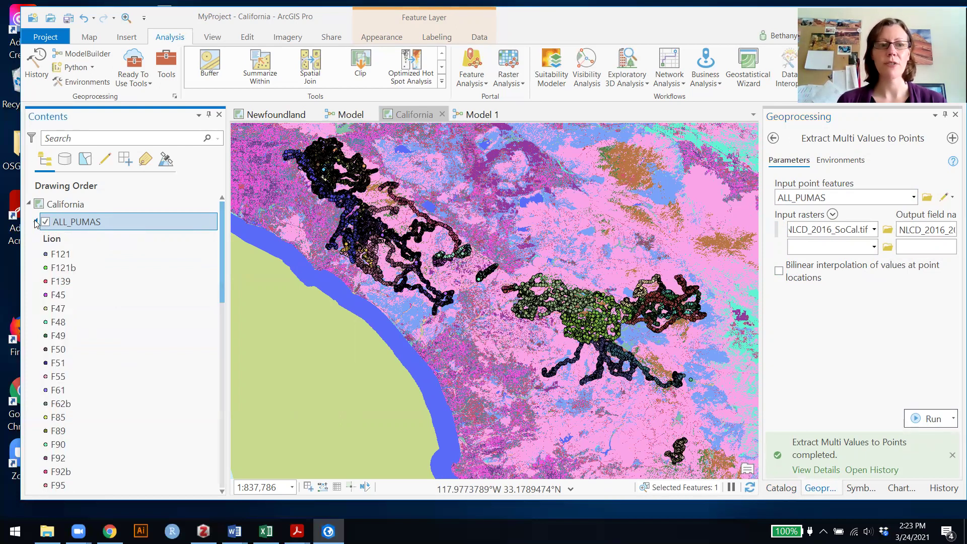
click(36, 222)
right_click(71, 222)
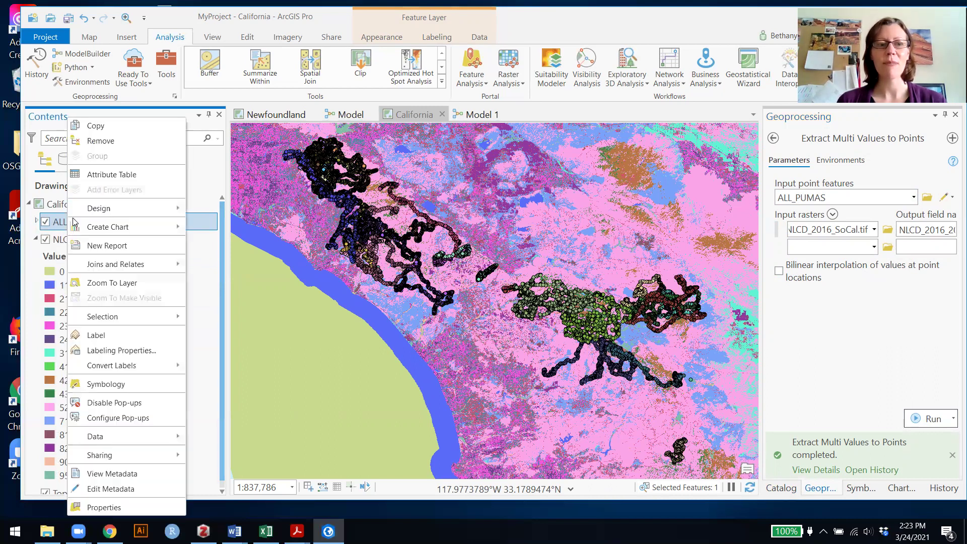
click(144, 179)
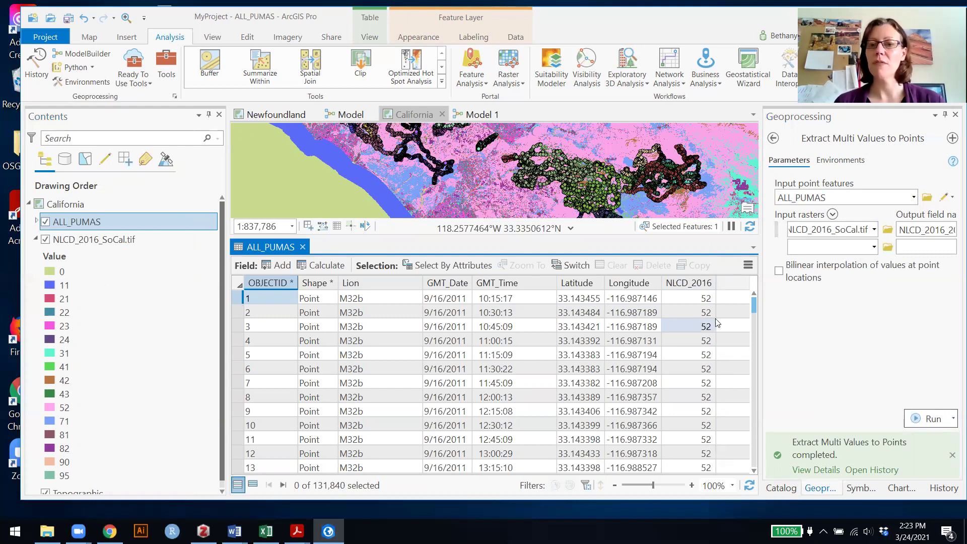
drag(755, 308, 754, 326)
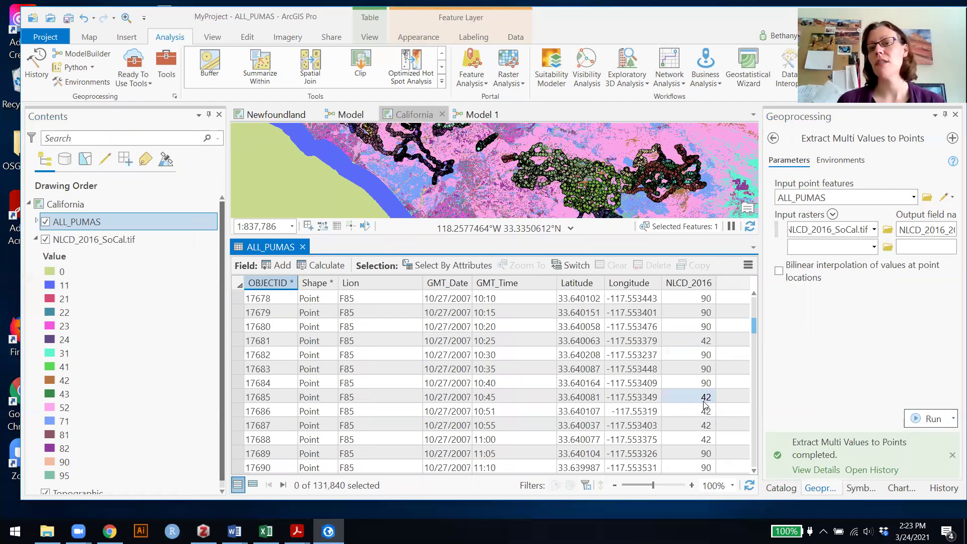
Step: From the NLCD_2016 column, run Summary Statistics with Count of OBJECTID, using NLCD_2016 as the case field
right_click(696, 286)
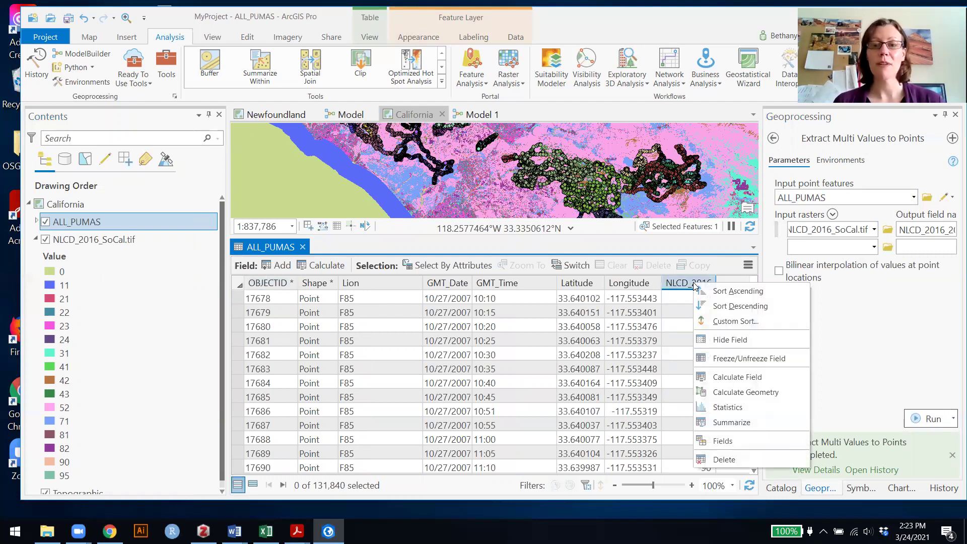
click(732, 423)
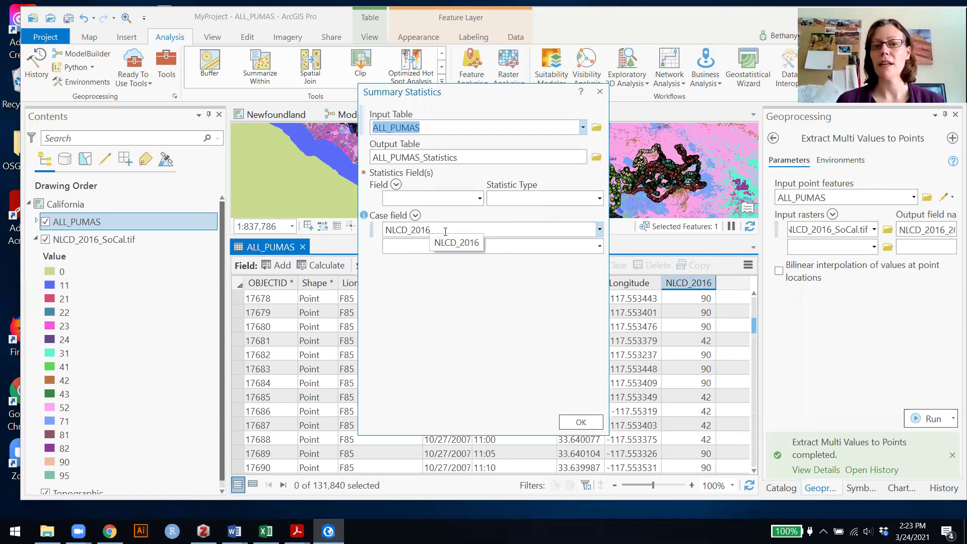
click(480, 199)
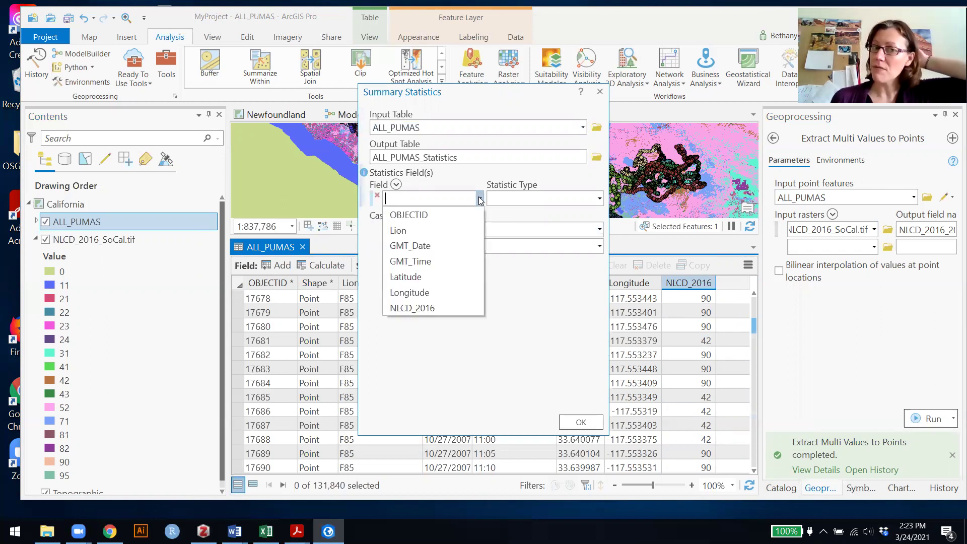
click(456, 214)
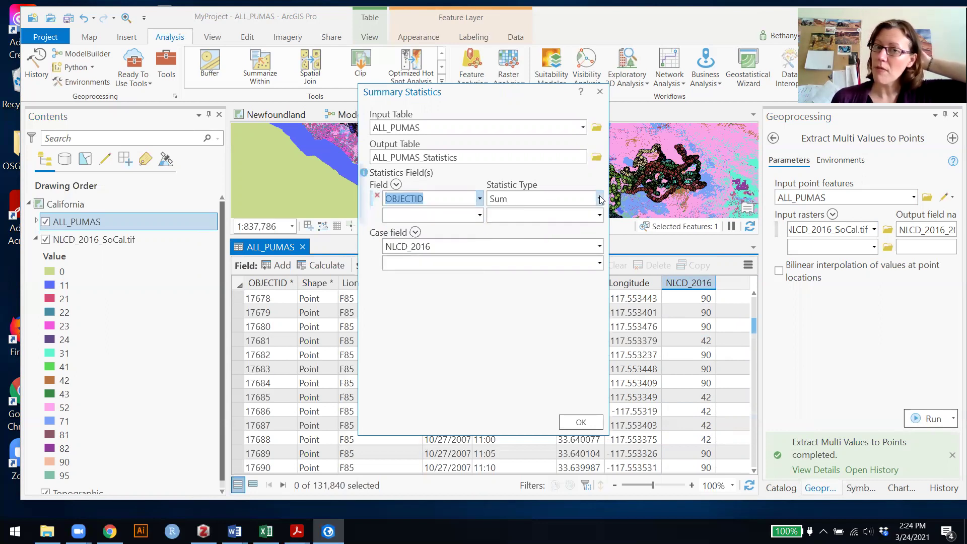
click(600, 199)
click(529, 308)
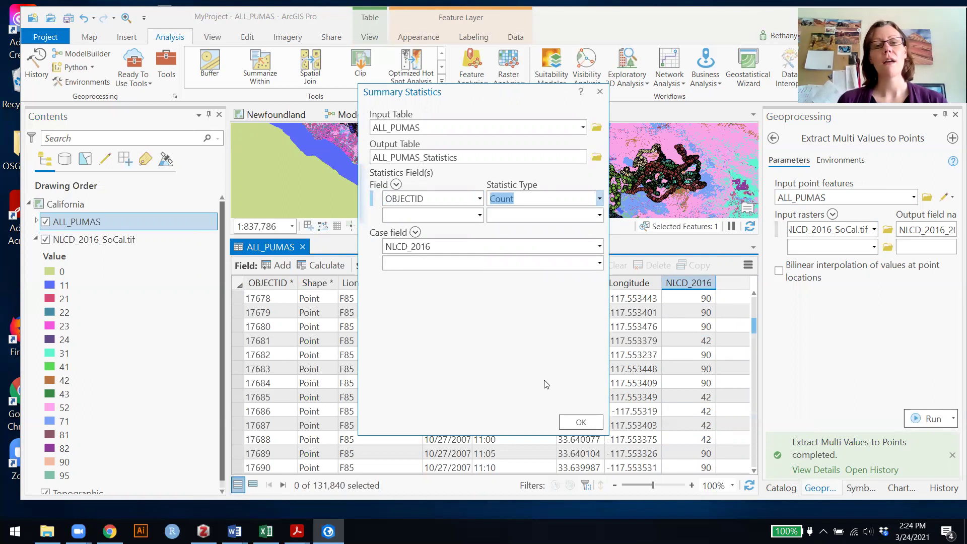
click(581, 422)
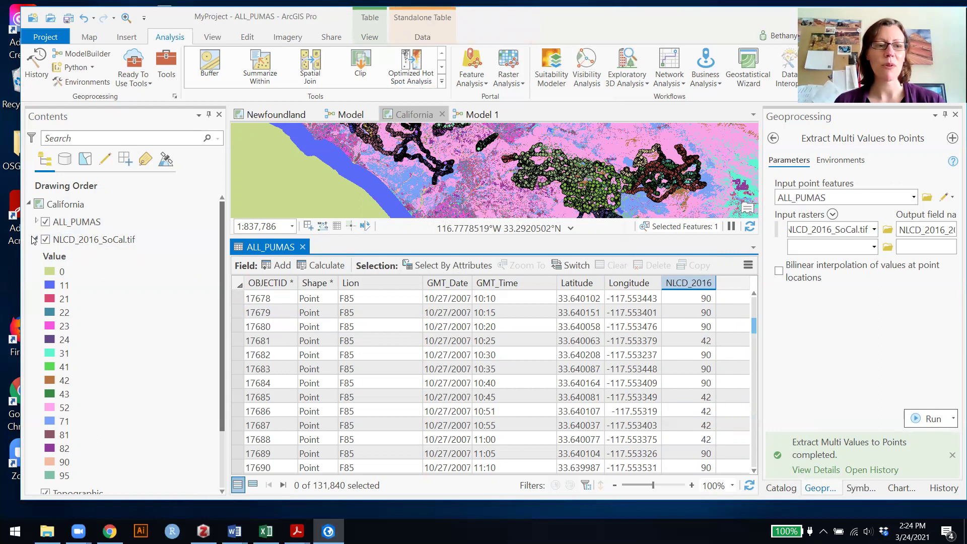
Step: Open the new ALL_PUMAS_Statistics table from Contents
click(35, 241)
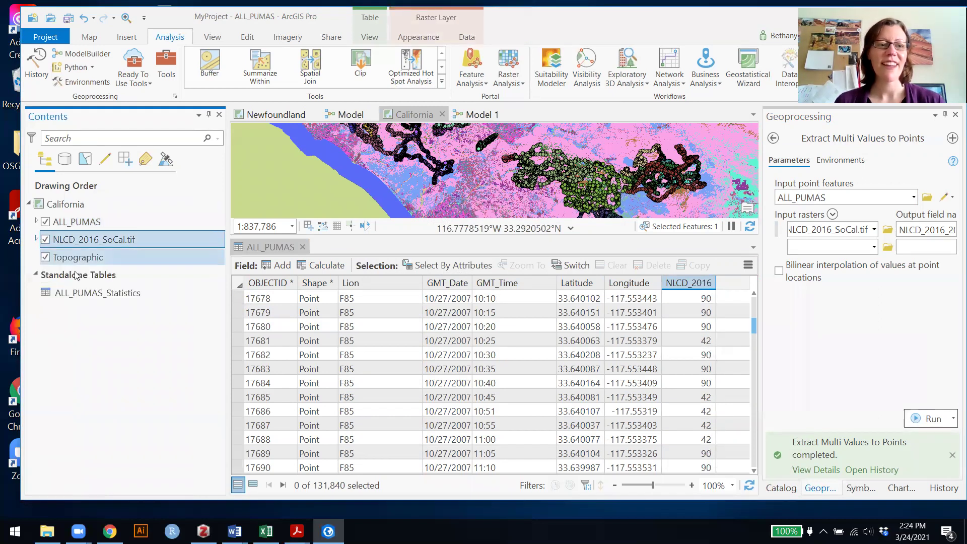
right_click(81, 295)
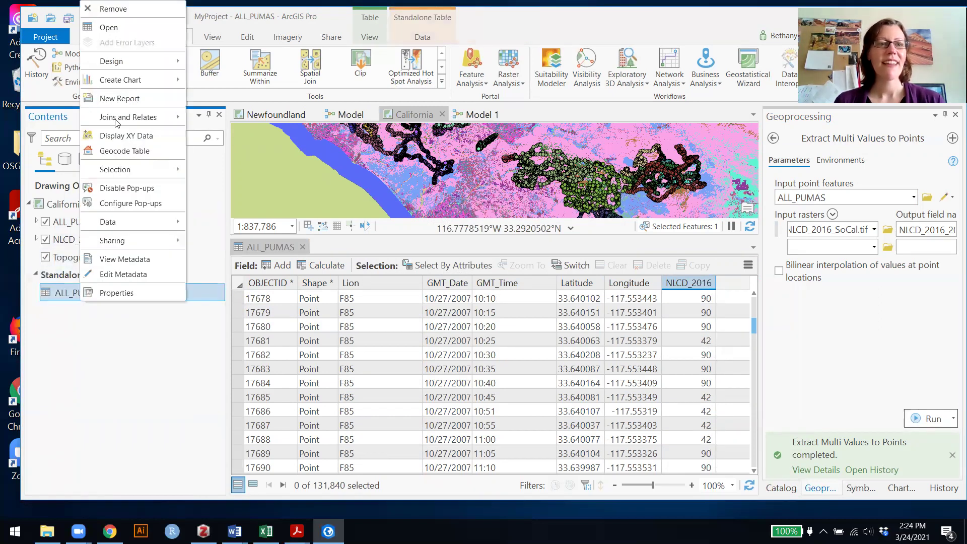
click(109, 29)
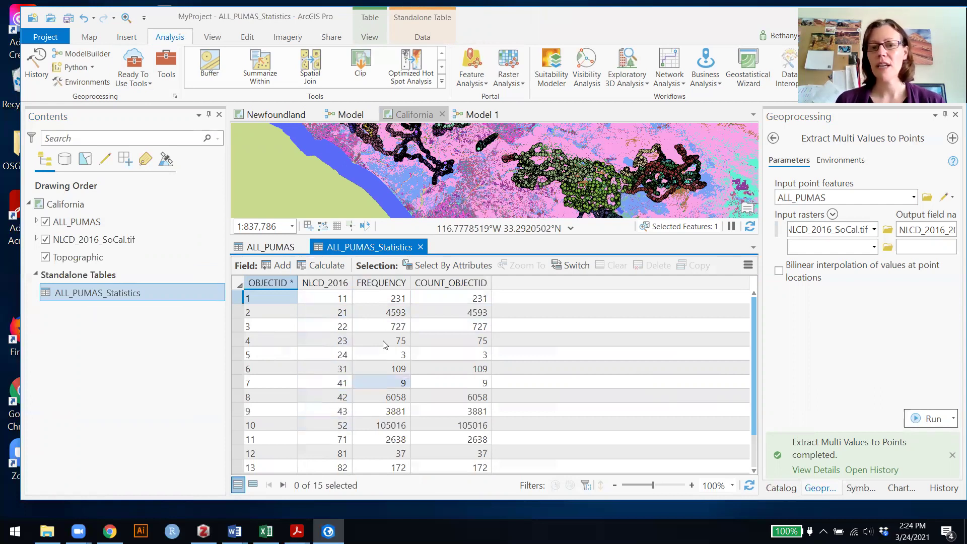
Step: Sort FREQUENCY descending so class 52 leads with 105,016 points, and compare with the ALL_PUMAS table
right_click(382, 284)
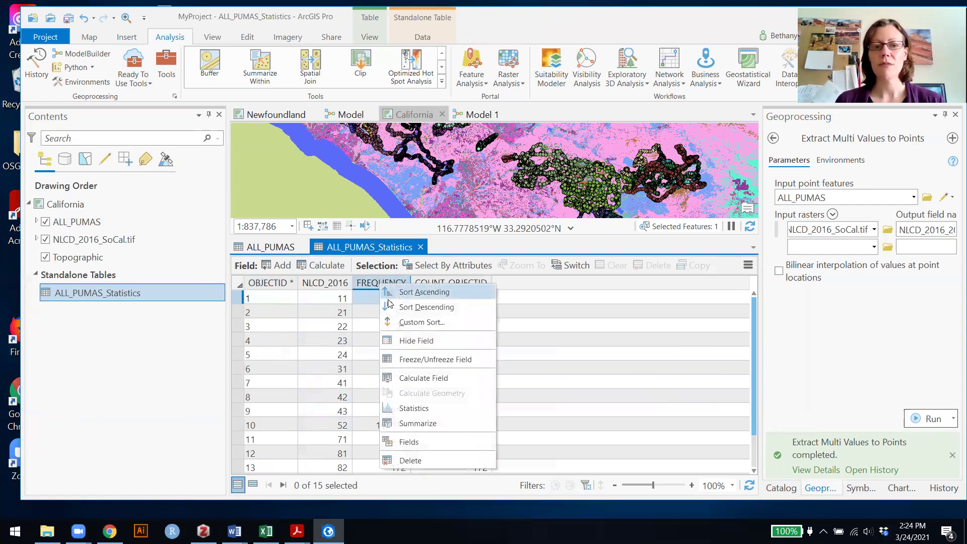
click(426, 308)
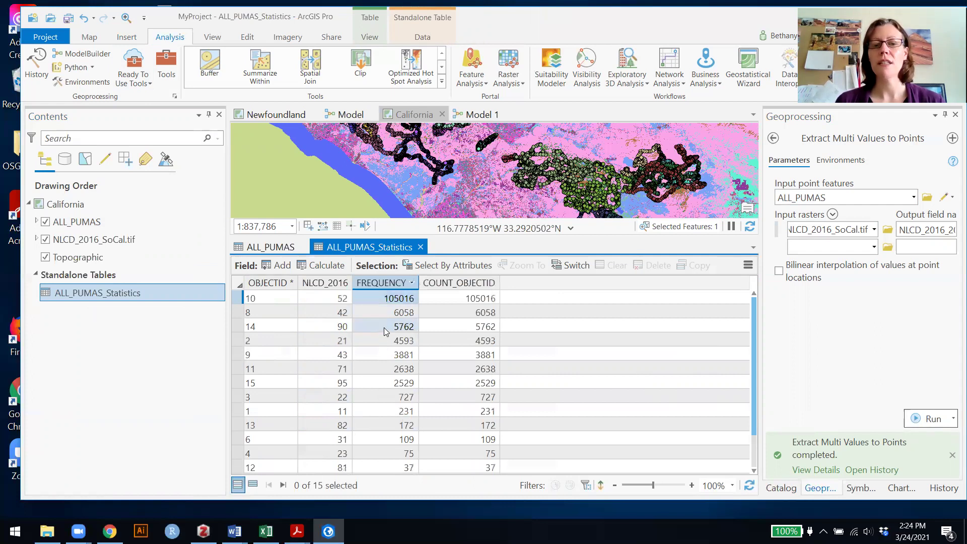
click(415, 299)
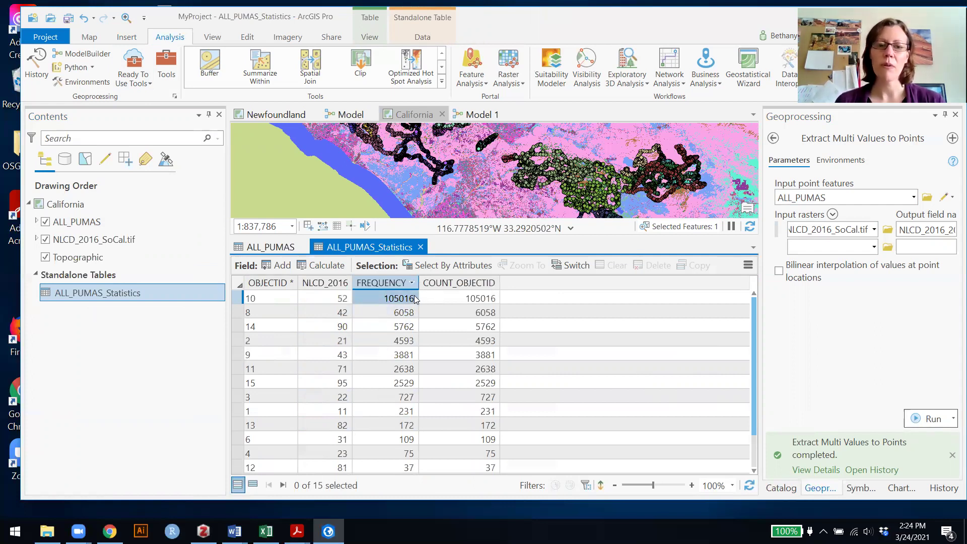
click(275, 247)
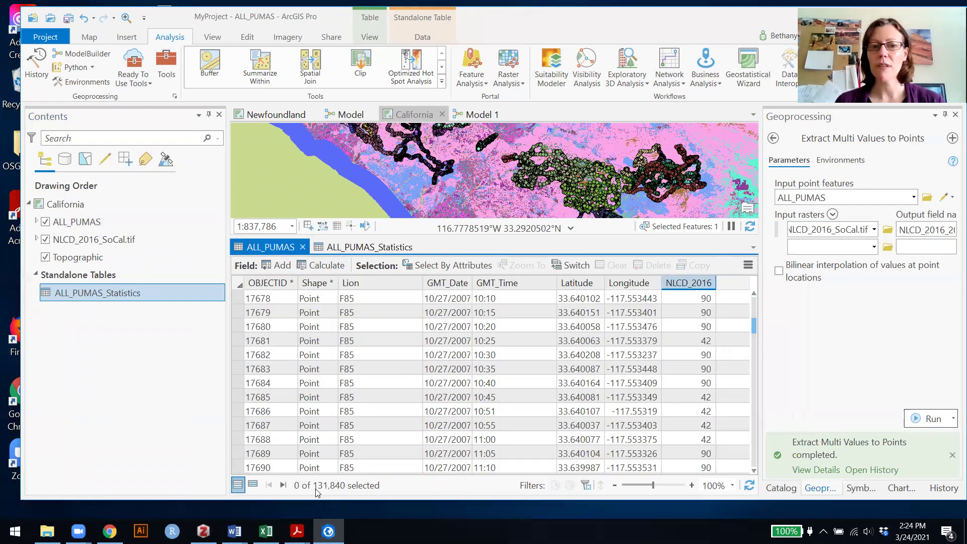
click(366, 248)
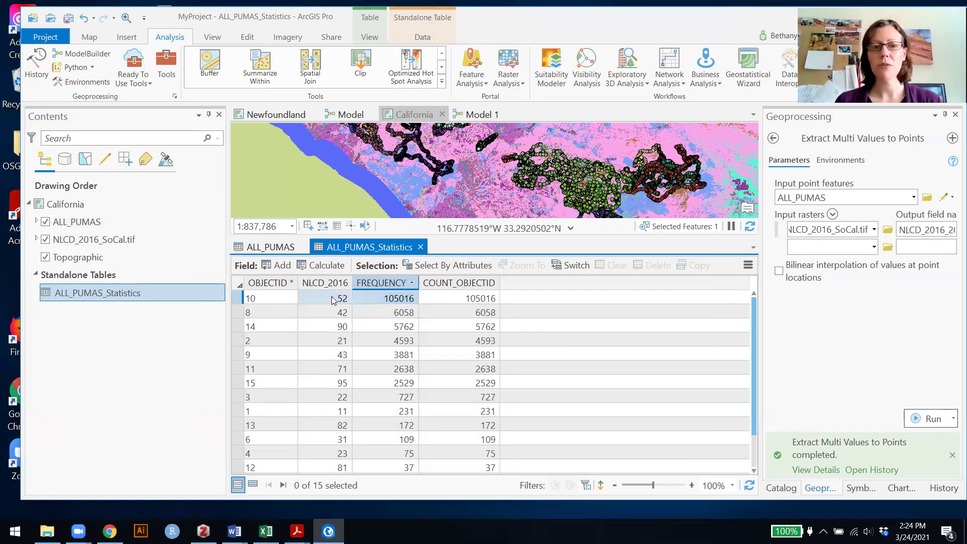
mouse_move(235, 532)
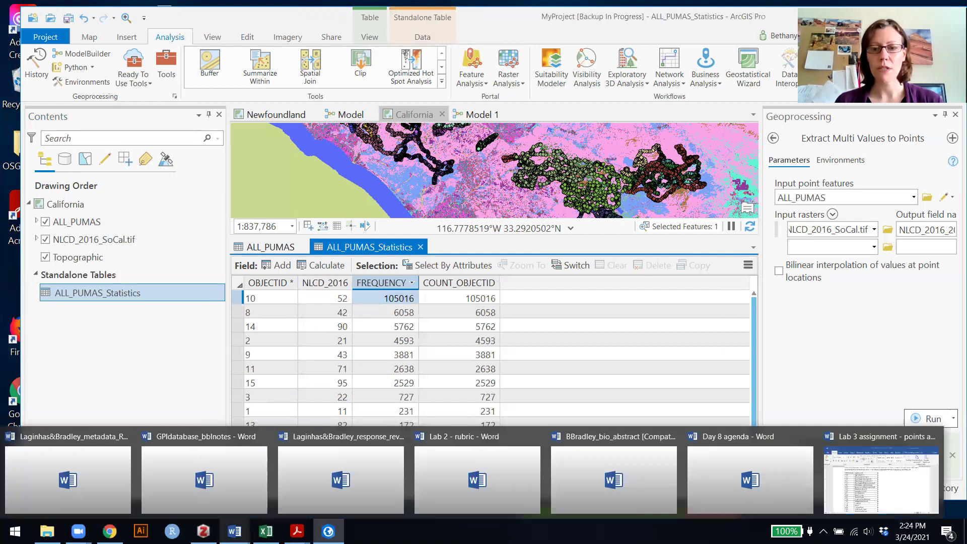
click(882, 479)
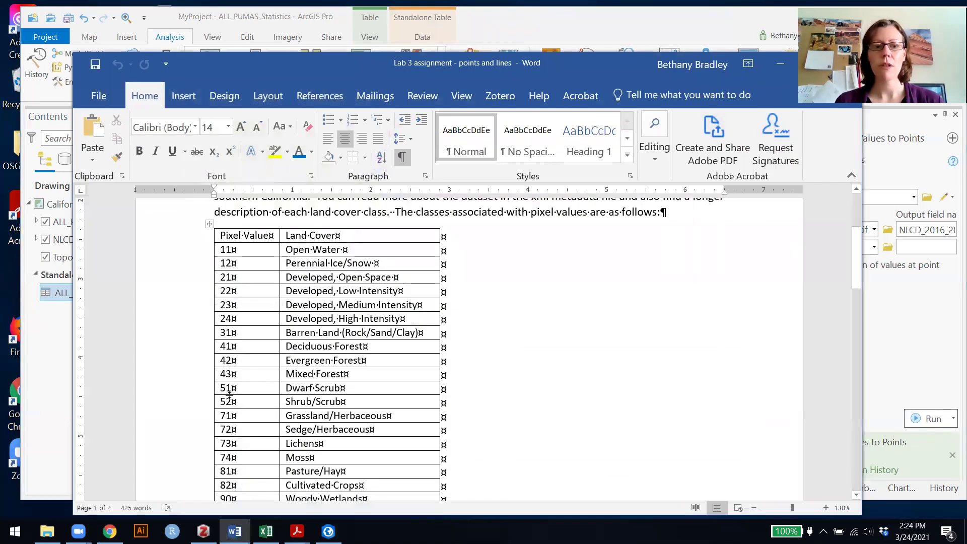
drag(347, 401, 285, 402)
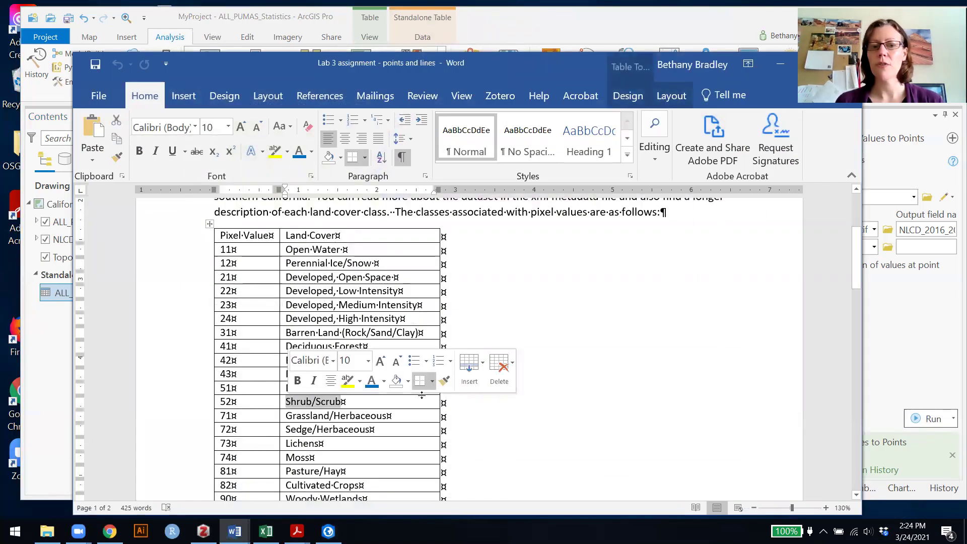
click(389, 416)
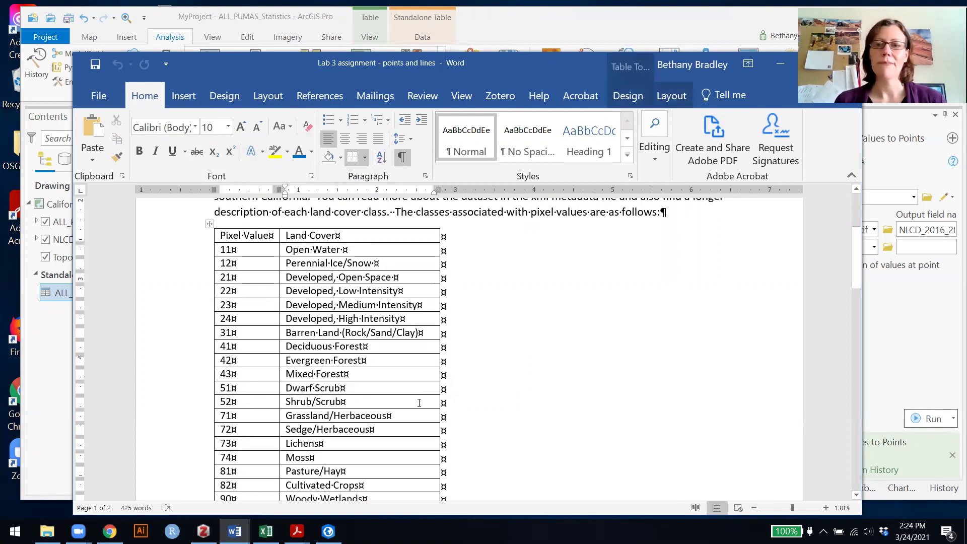
click(780, 64)
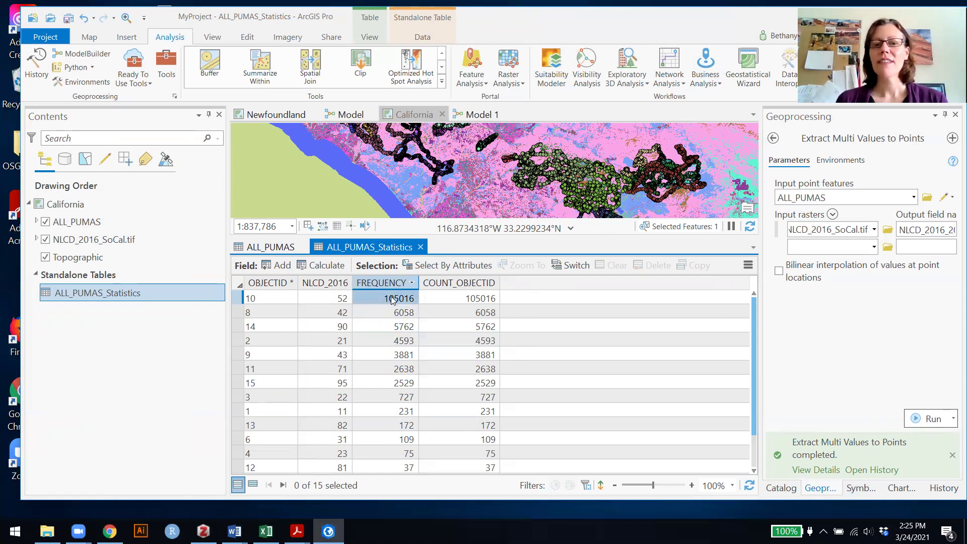
click(271, 247)
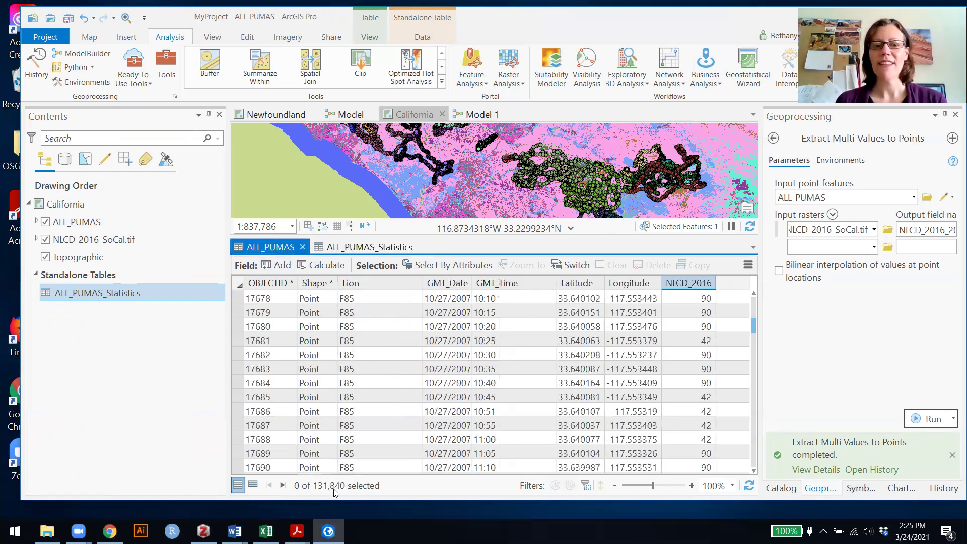
click(357, 248)
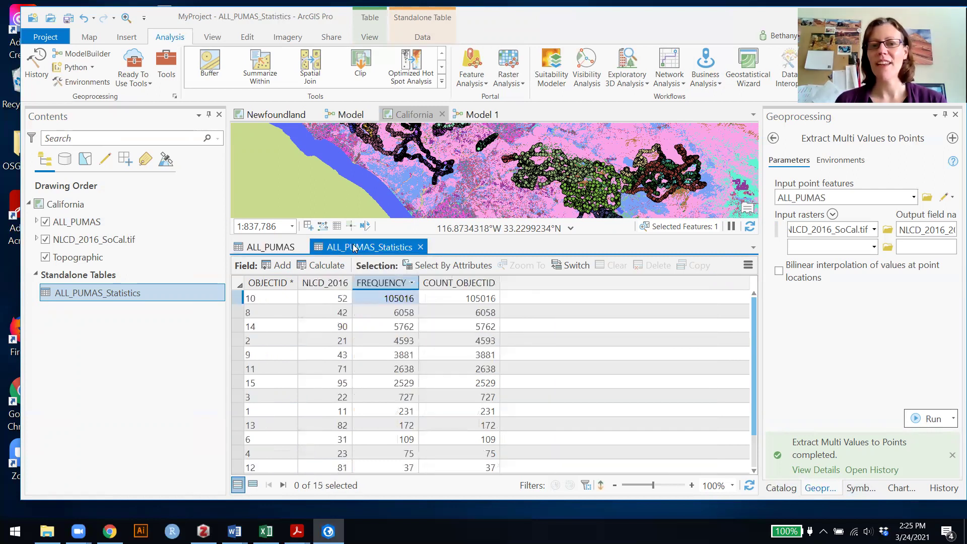
drag(386, 321, 409, 301)
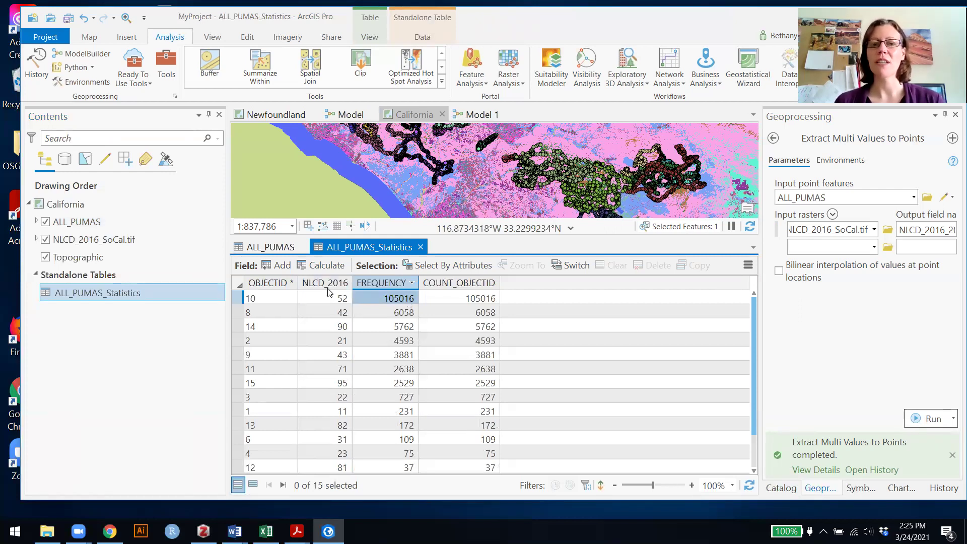
drag(323, 302, 364, 335)
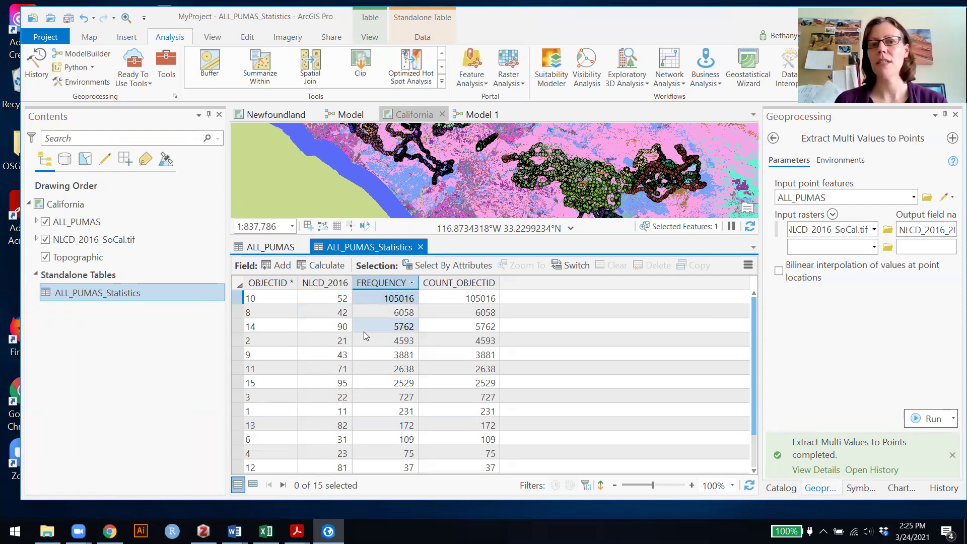
drag(364, 332, 398, 315)
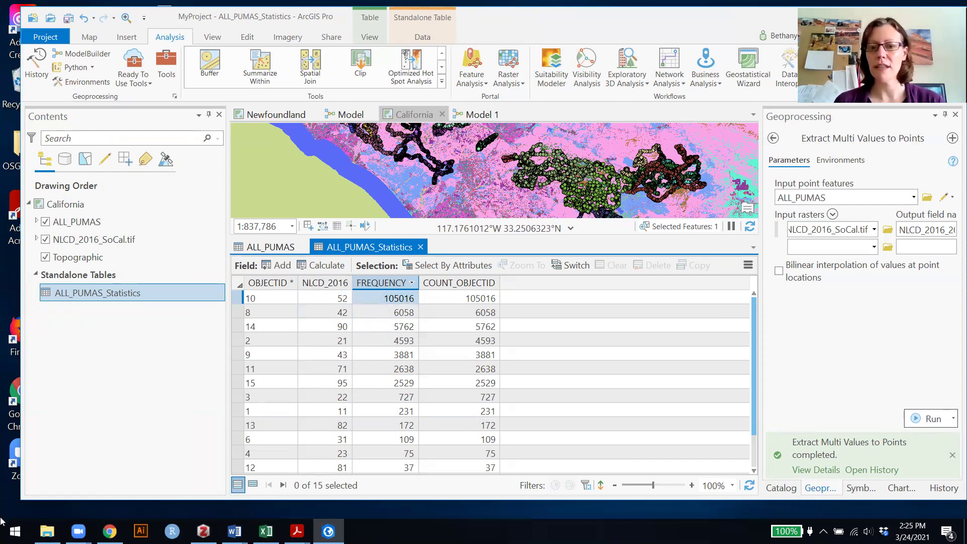